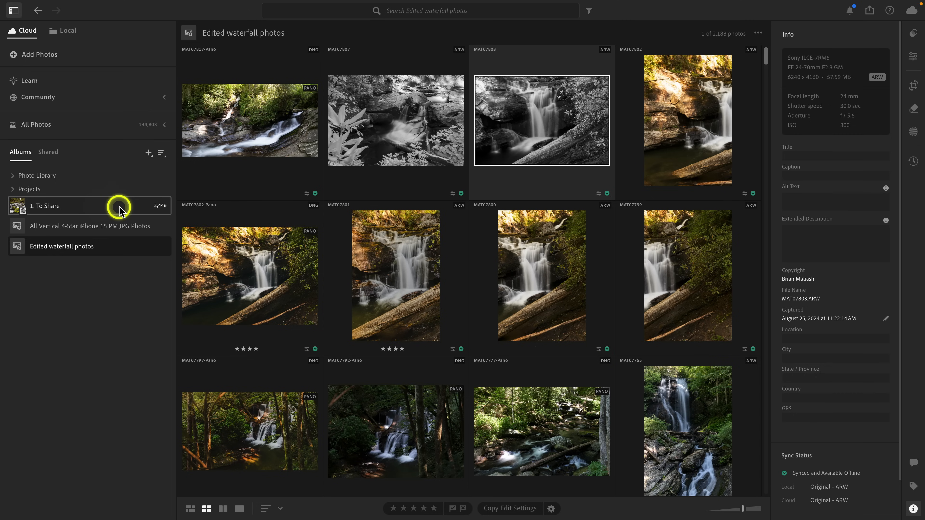
Step: Add a Rating rule of exactly four stars to the Edited waterfall photos smart album and save it
click(58, 206)
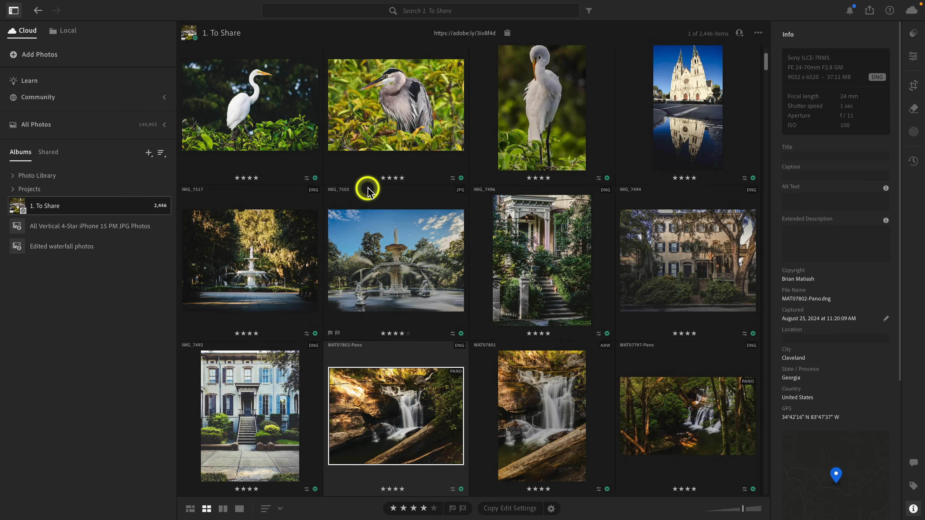
click(83, 247)
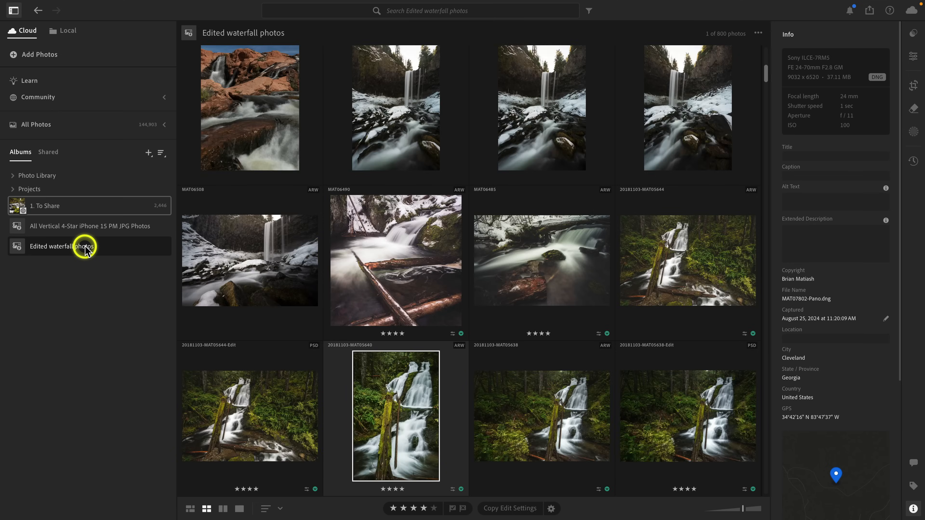
right_click(84, 250)
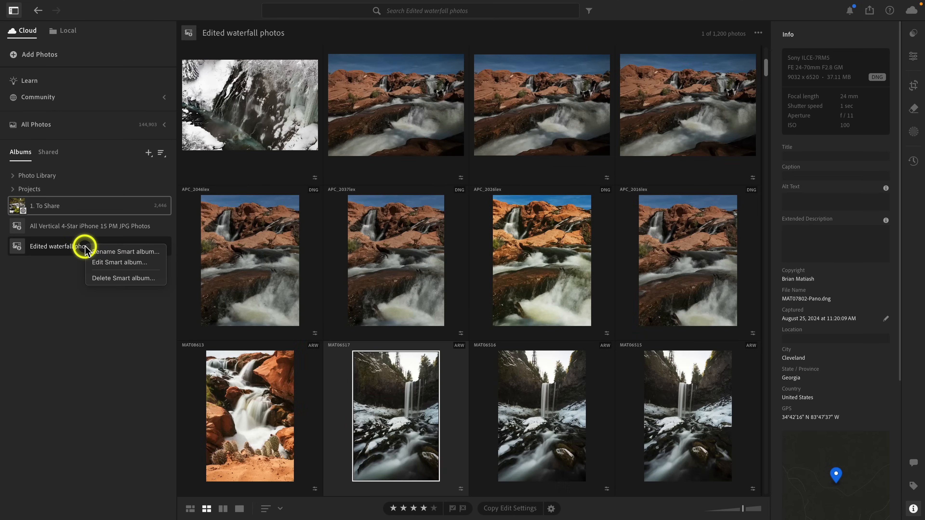
click(112, 264)
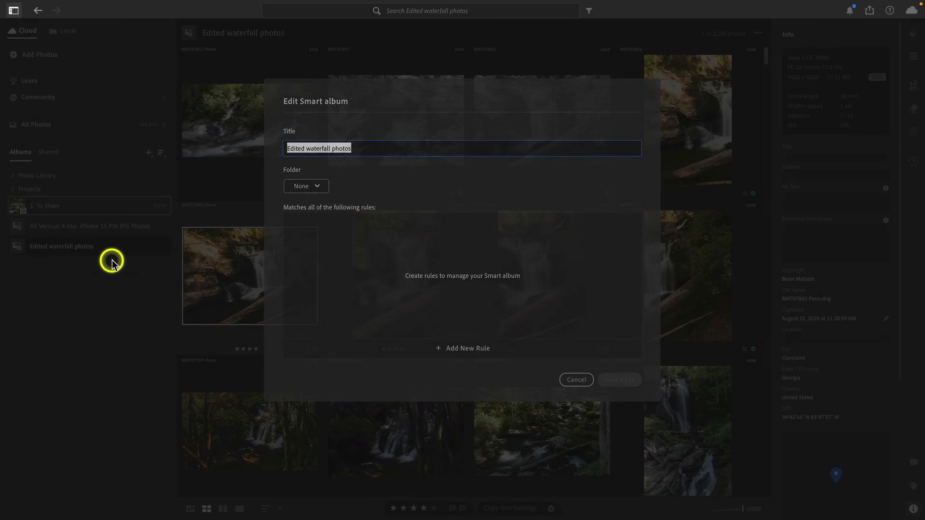
click(451, 349)
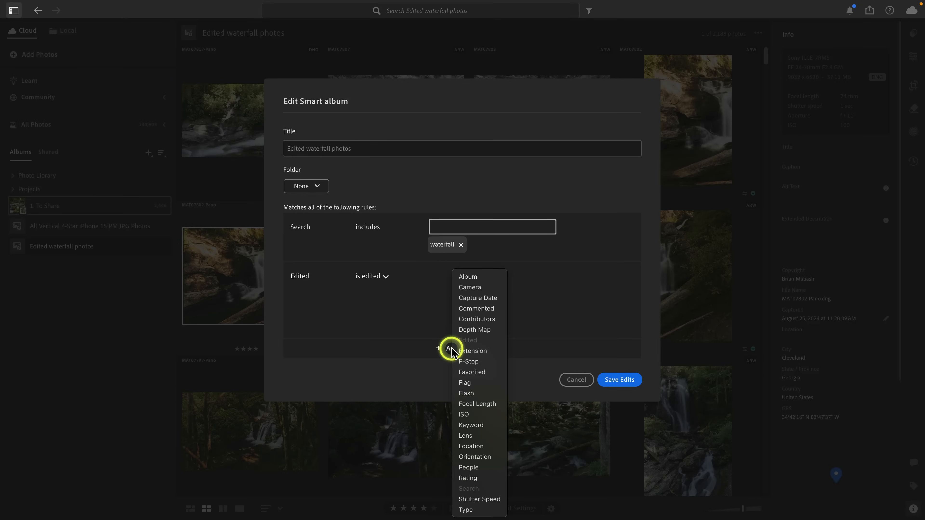
click(494, 478)
click(460, 307)
click(631, 380)
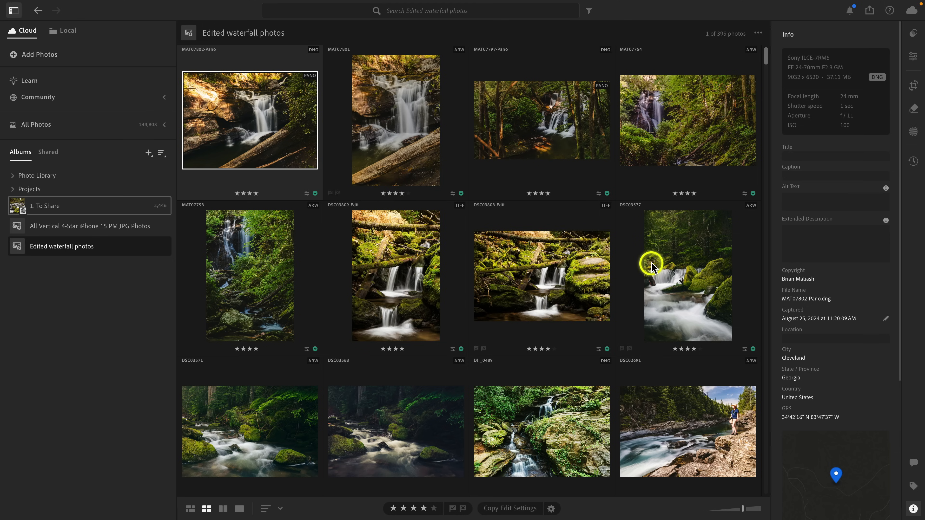
Step: Check the keywords of the photos MAT07801 and MAT07764, and view the info of MAT07764
click(912, 485)
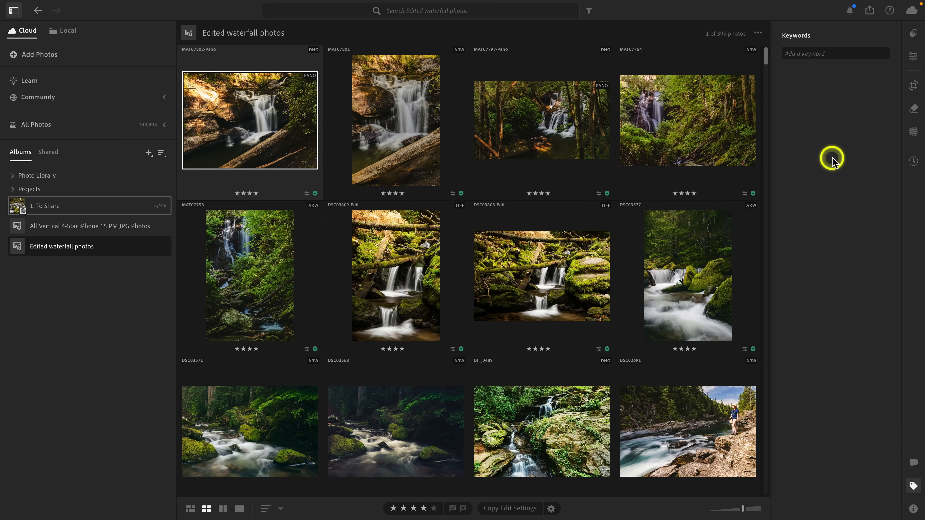
click(401, 143)
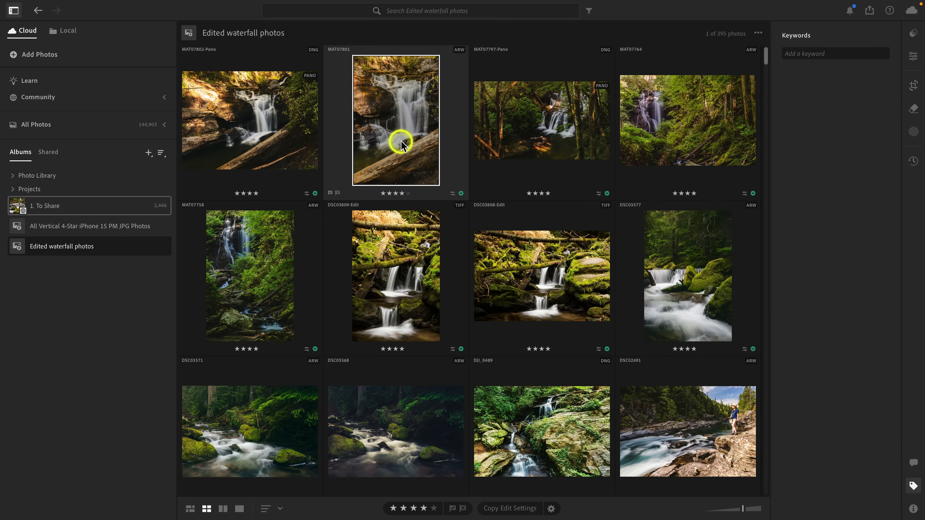
click(651, 131)
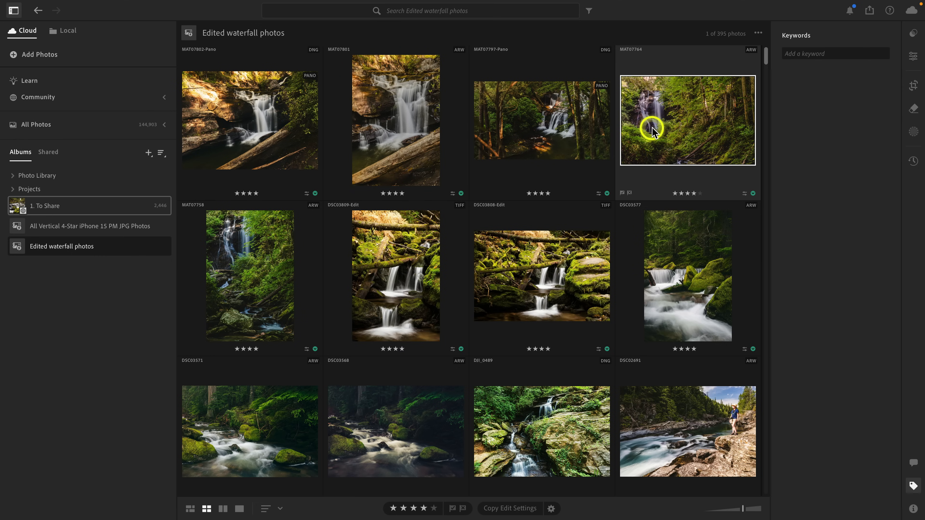
click(913, 509)
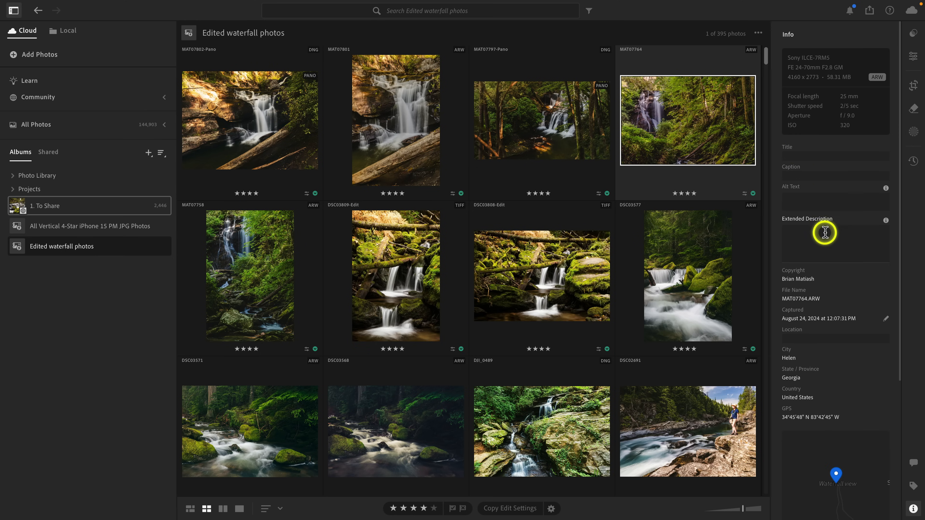
Step: Give the photo DSC03577 in the Edited waterfall photos album a five-star rating
click(283, 435)
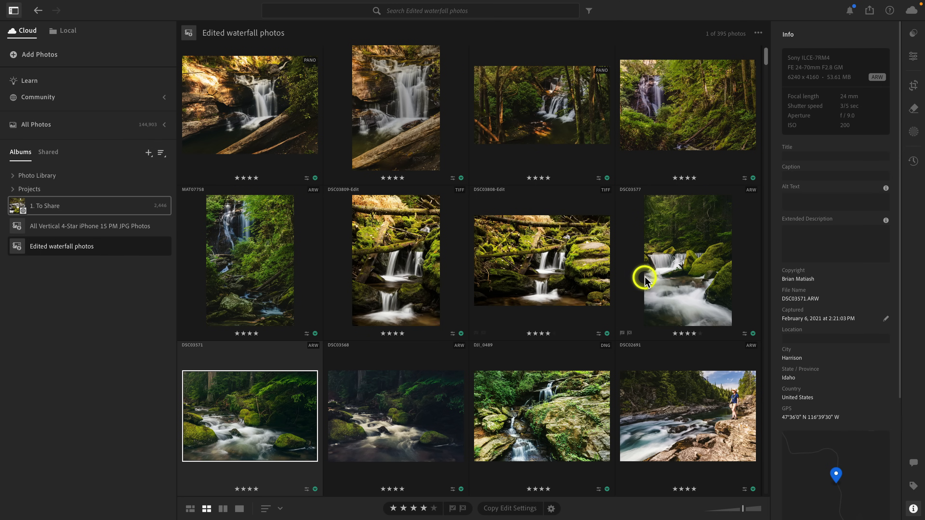
click(659, 282)
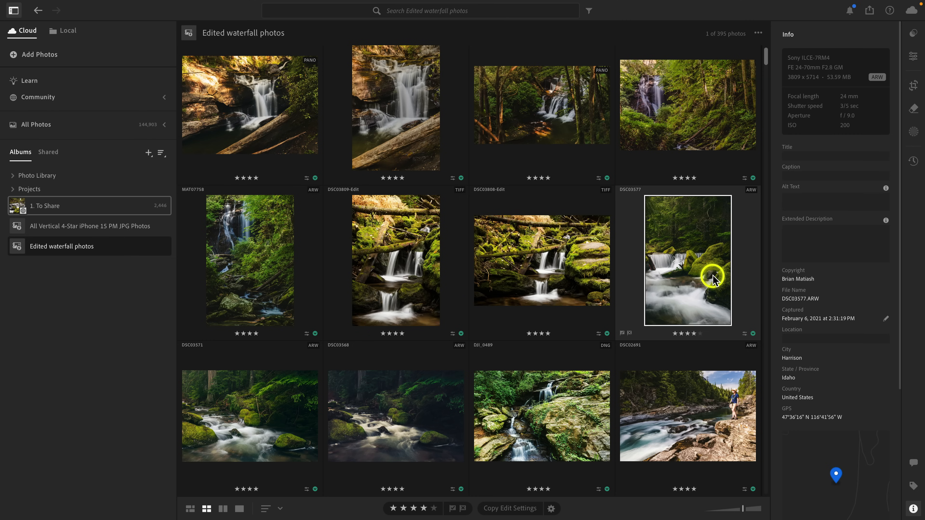
key(5)
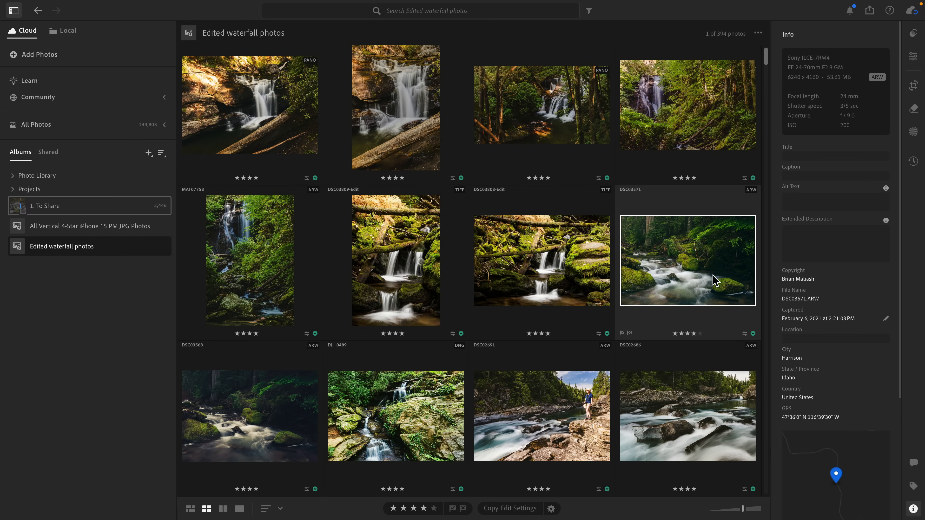
Step: Examine the comparison options of the Rating rule in the Edited waterfall photos smart album, leaving without saving
right_click(104, 252)
click(126, 264)
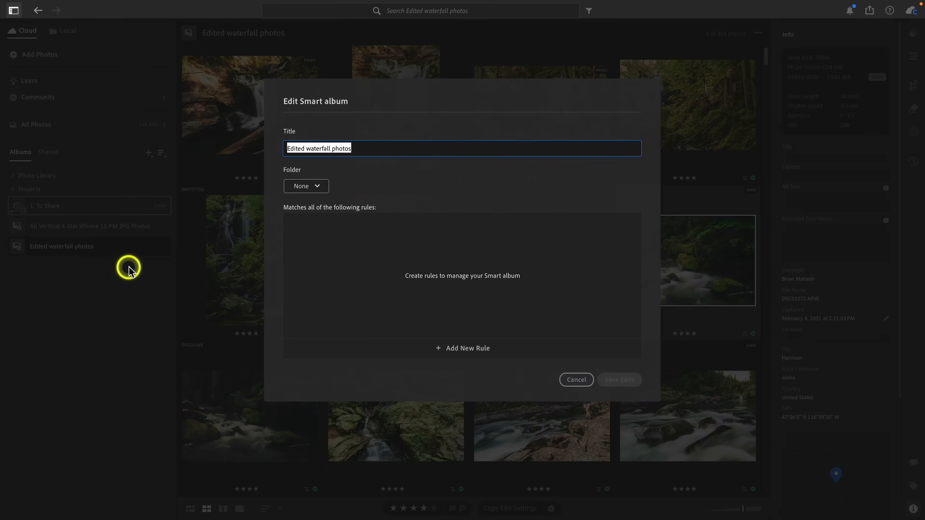
click(362, 307)
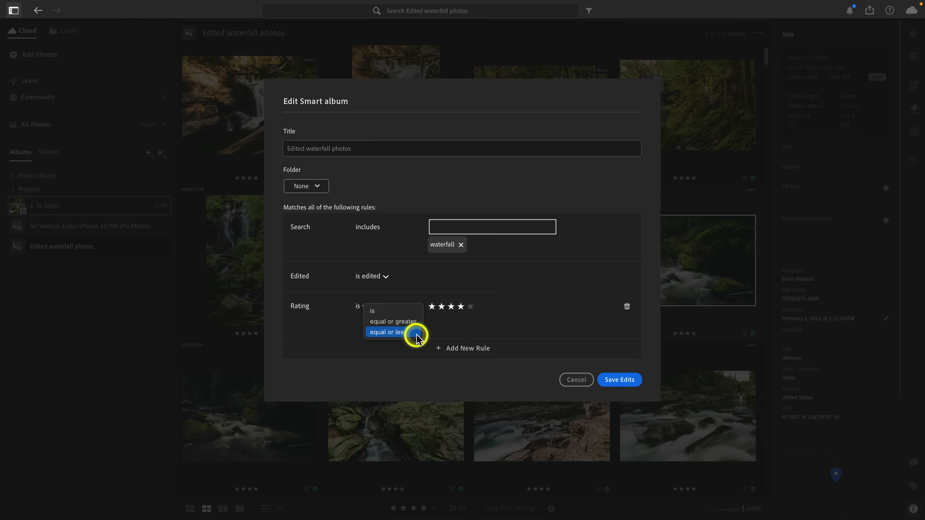
click(327, 322)
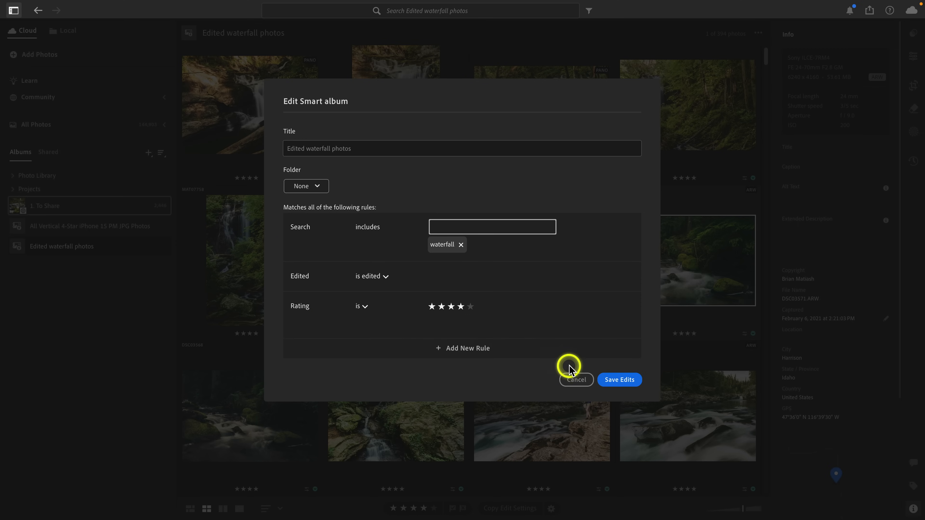
click(575, 379)
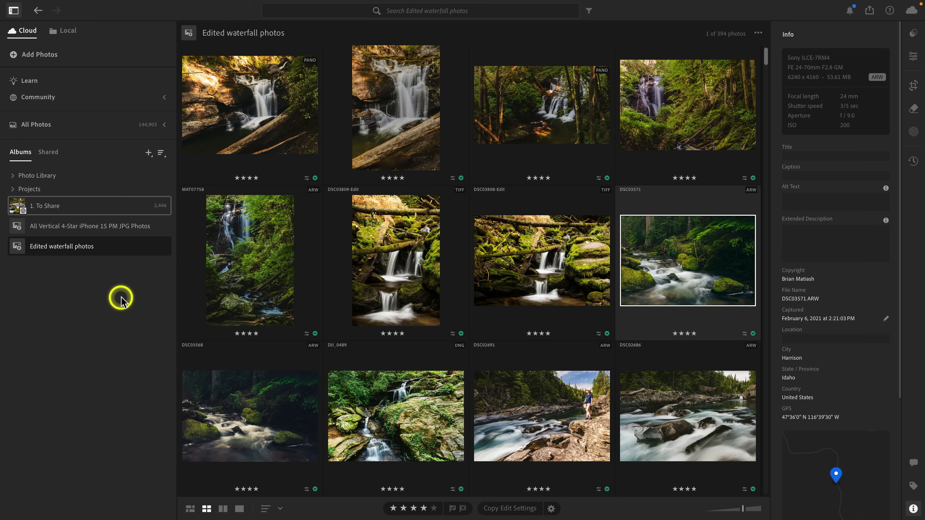
Step: Start a smart album titled "Shared and edited waterfall photos" with a Search rule that includes "waterfall"
click(148, 156)
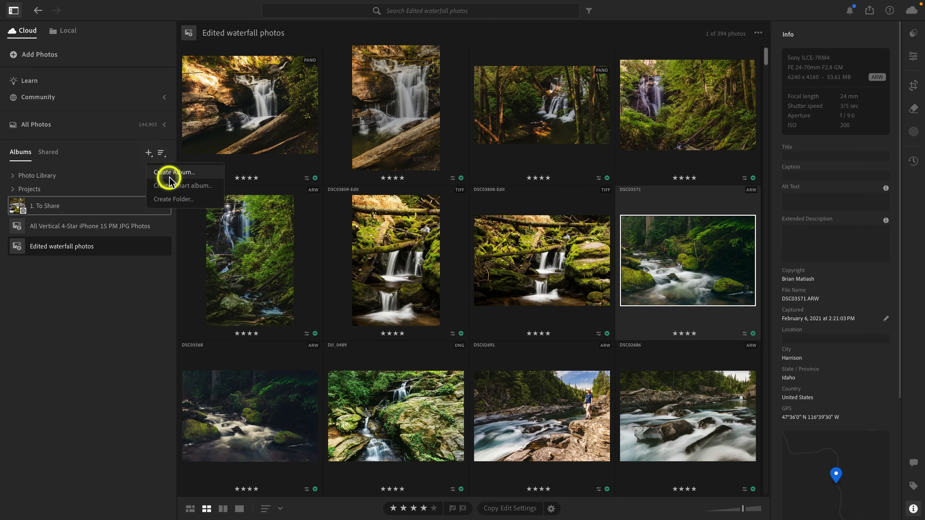
click(171, 184)
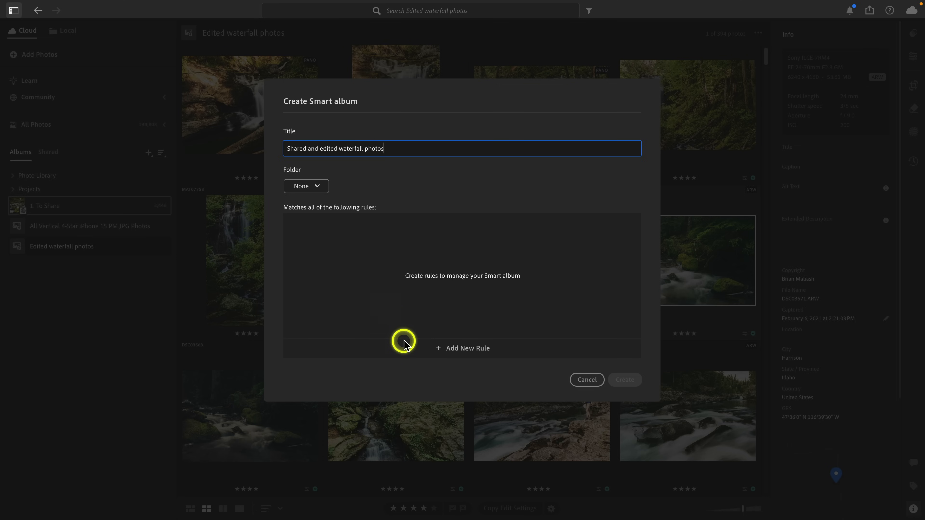
click(443, 349)
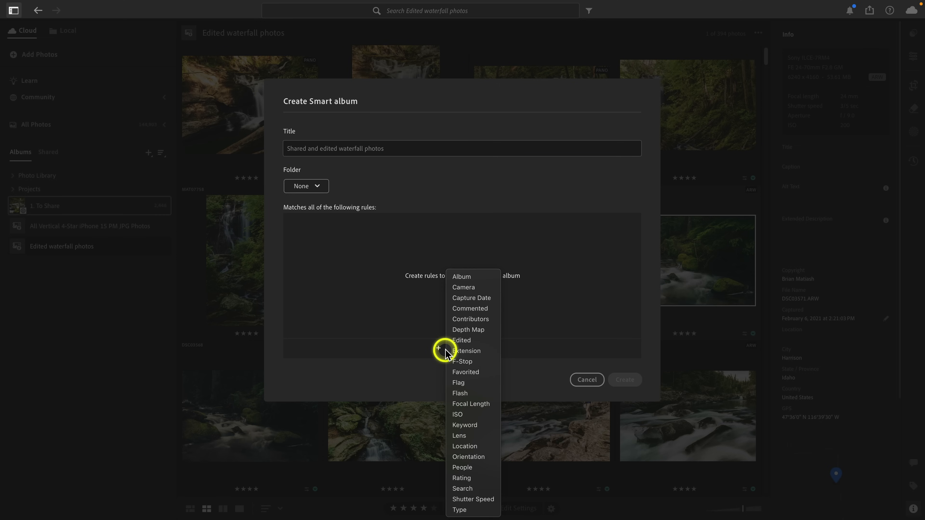
click(470, 488)
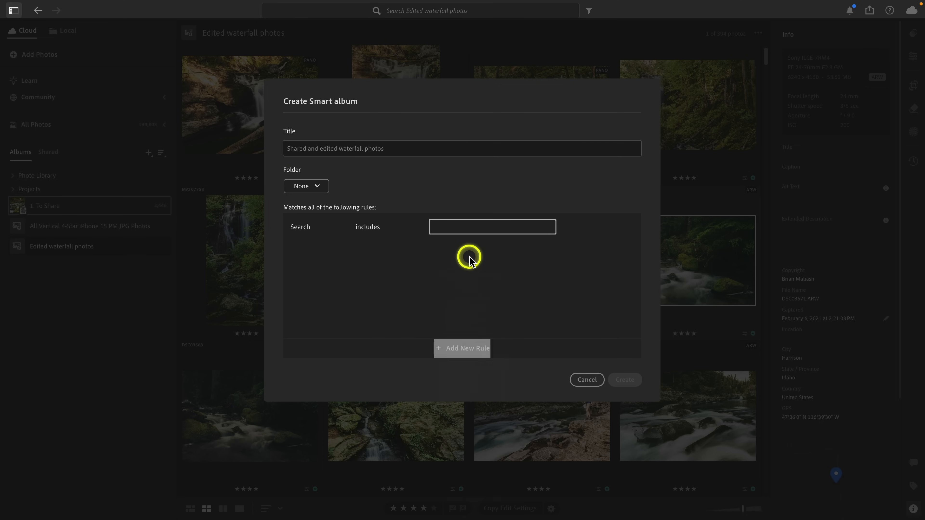
click(471, 229)
text(waterfal)
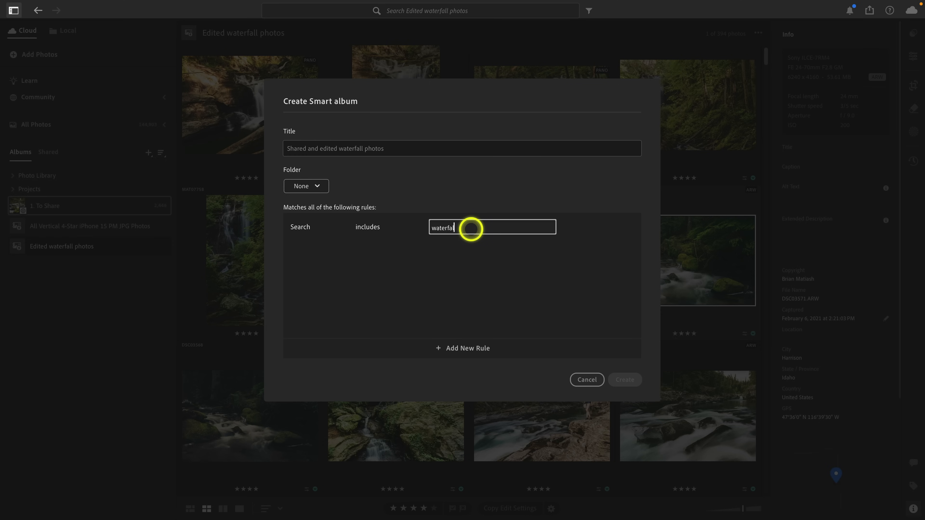
text(l)
key(Return)
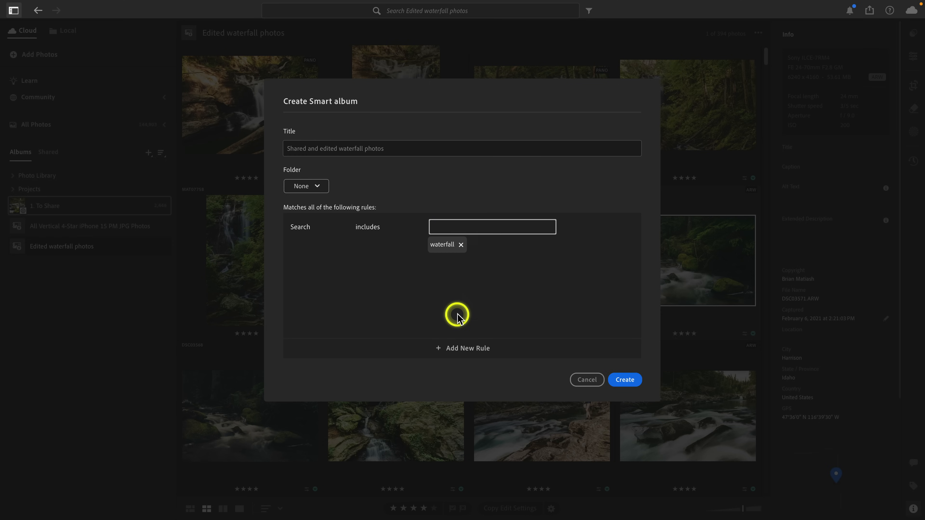
Step: Add the rules Edited "is edited" and Rating "is" five stars, and create the smart album
click(465, 349)
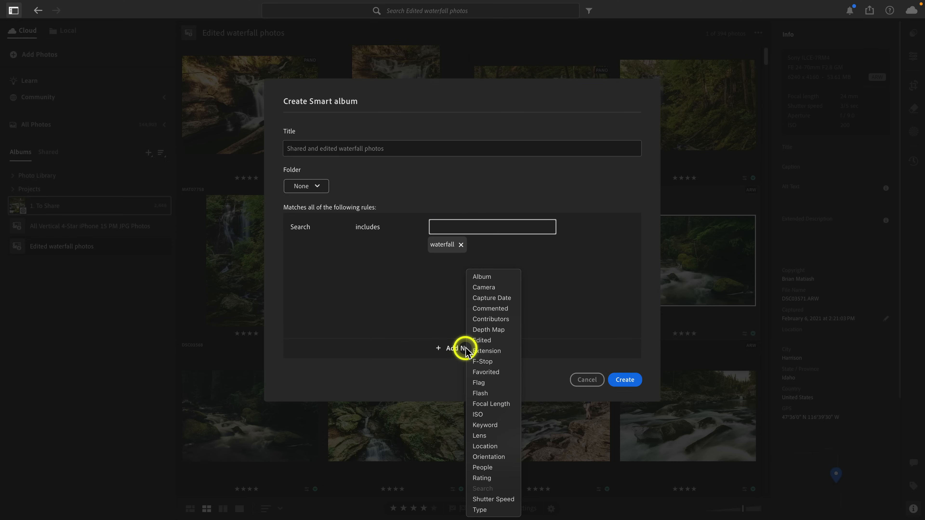
click(477, 340)
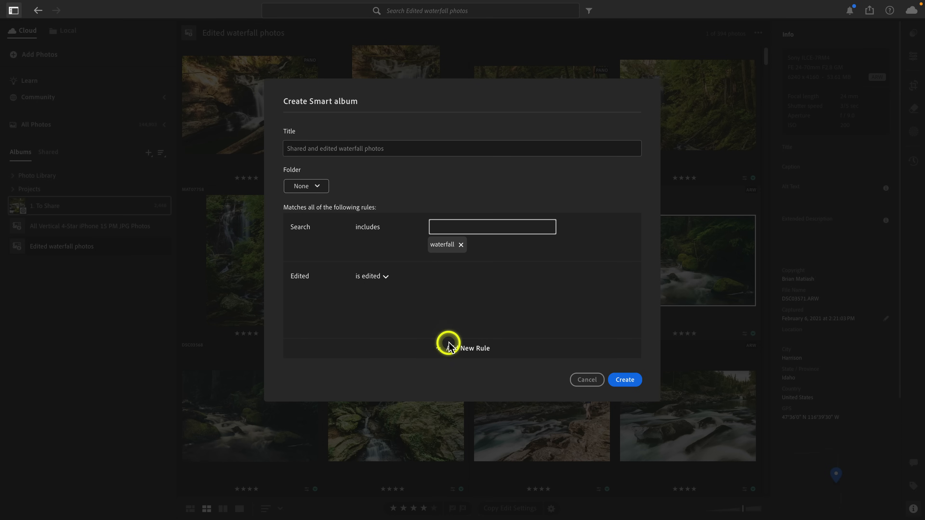
click(461, 350)
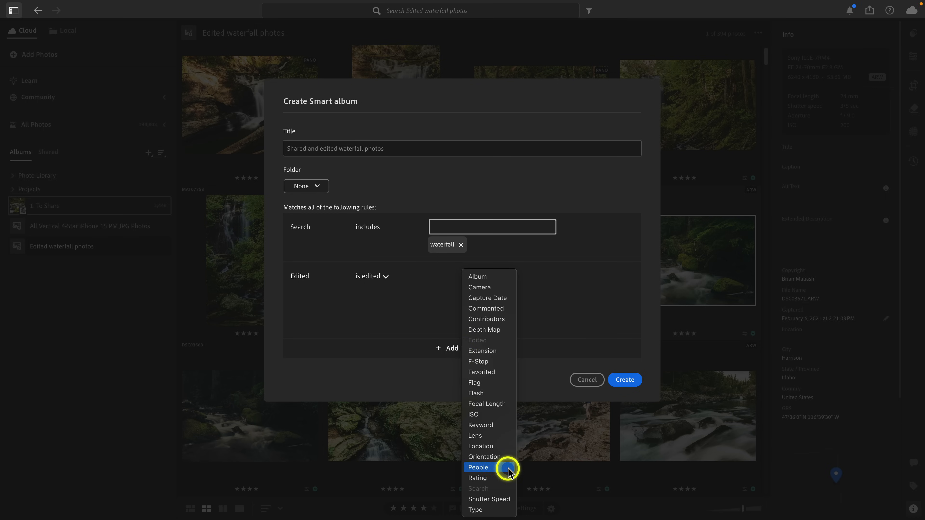
click(505, 475)
click(470, 307)
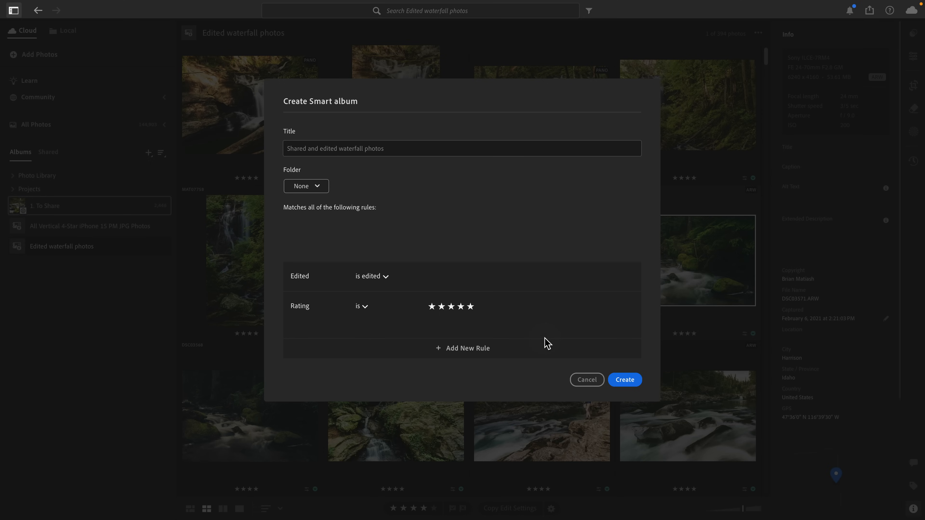
click(622, 379)
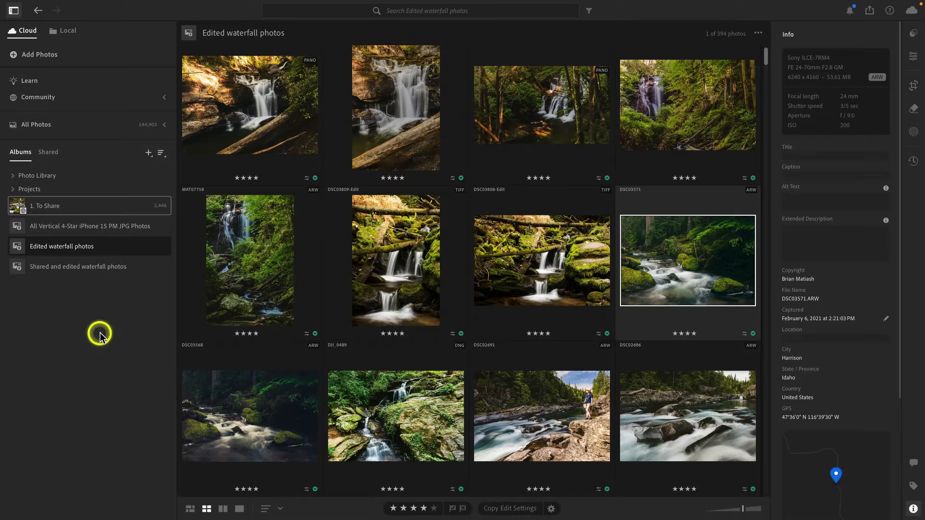
Step: Rate DSC03808-Edit in Edited waterfall photos five stars and check the Shared and edited waterfall photos album
click(95, 266)
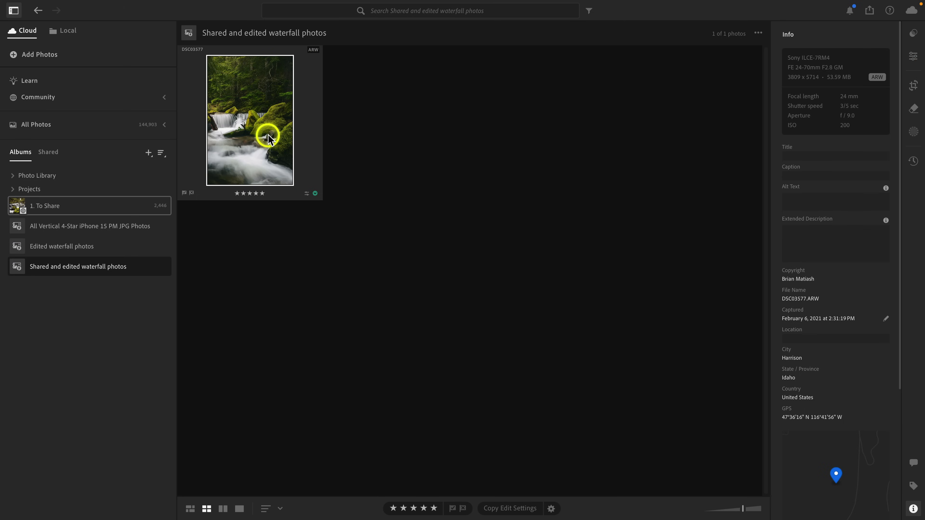
click(93, 249)
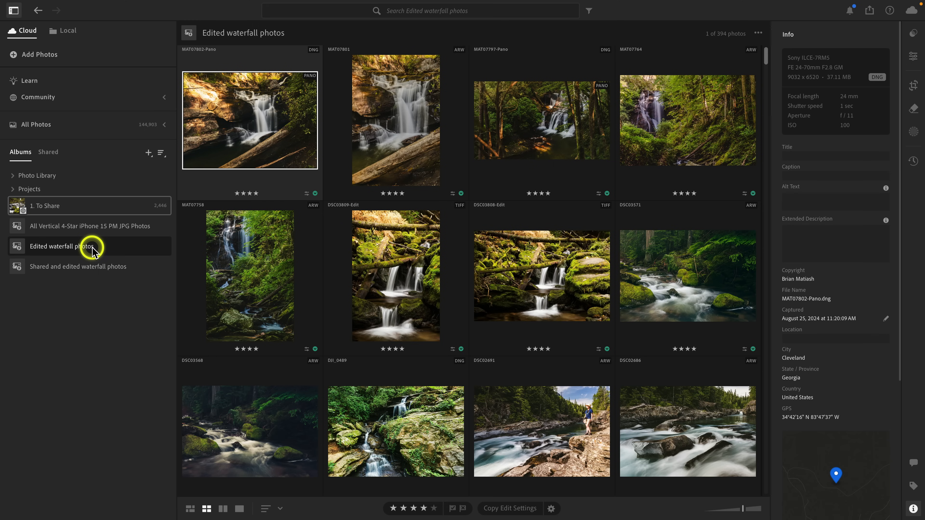
click(530, 292)
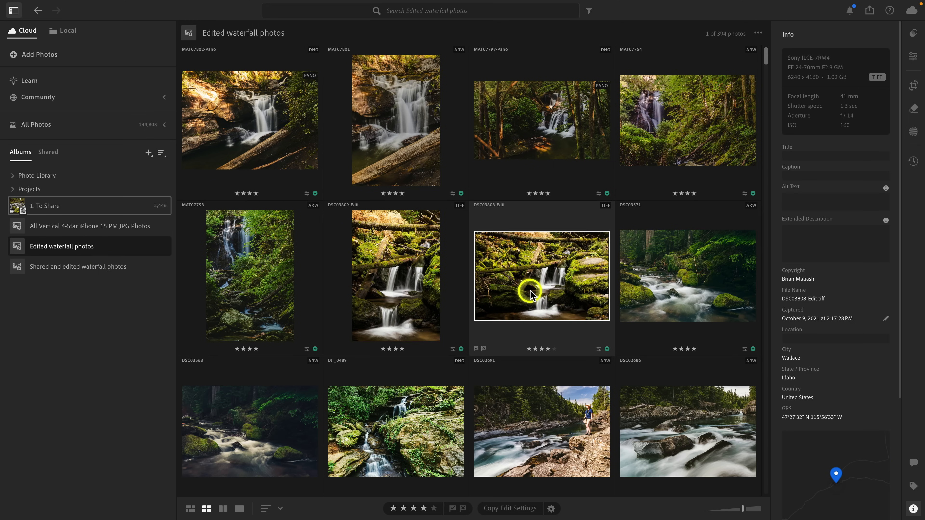
key(5)
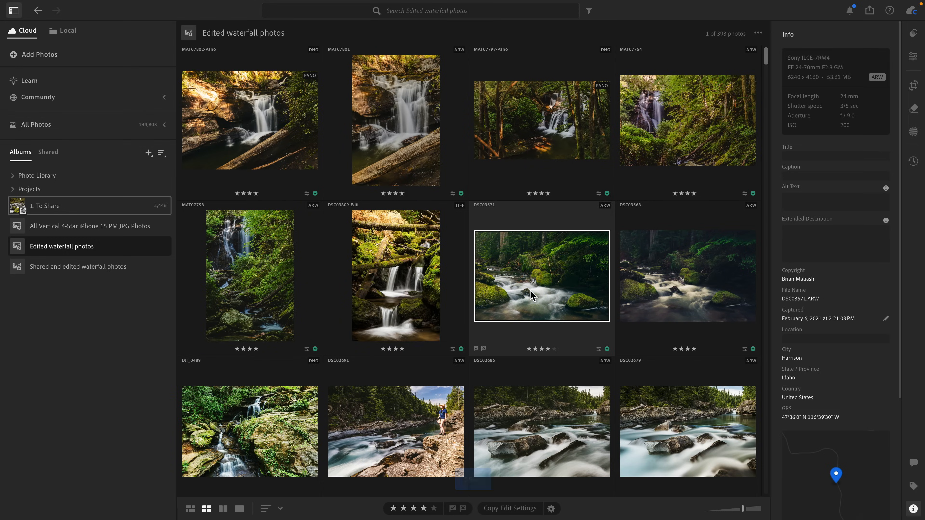
click(82, 269)
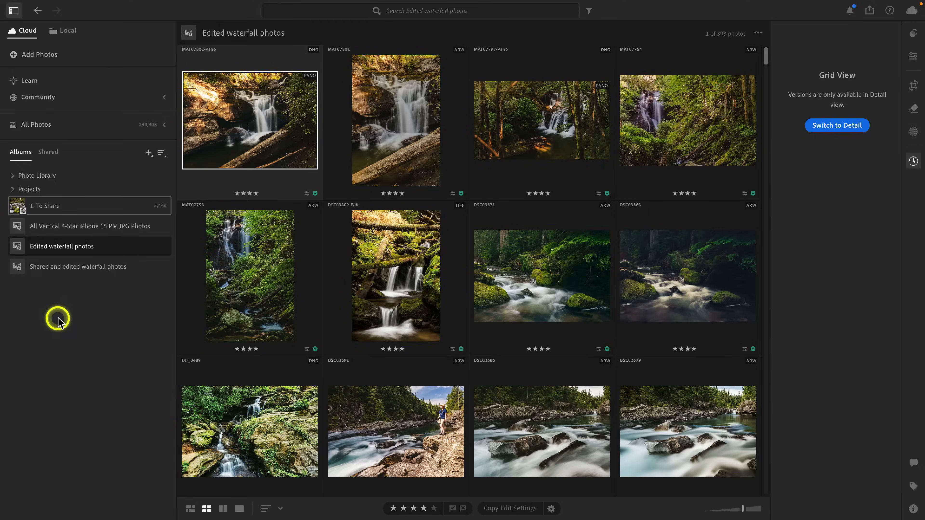
Step: Start a smart album titled "Unedited waterfall photos taken in OR with Sony a7R models" with a Search rule that includes "waterfall"
click(148, 155)
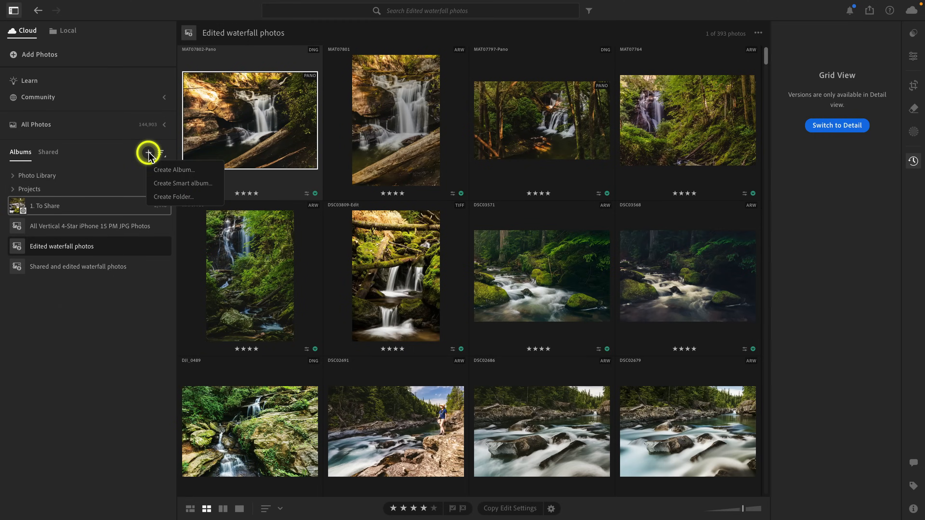
click(175, 181)
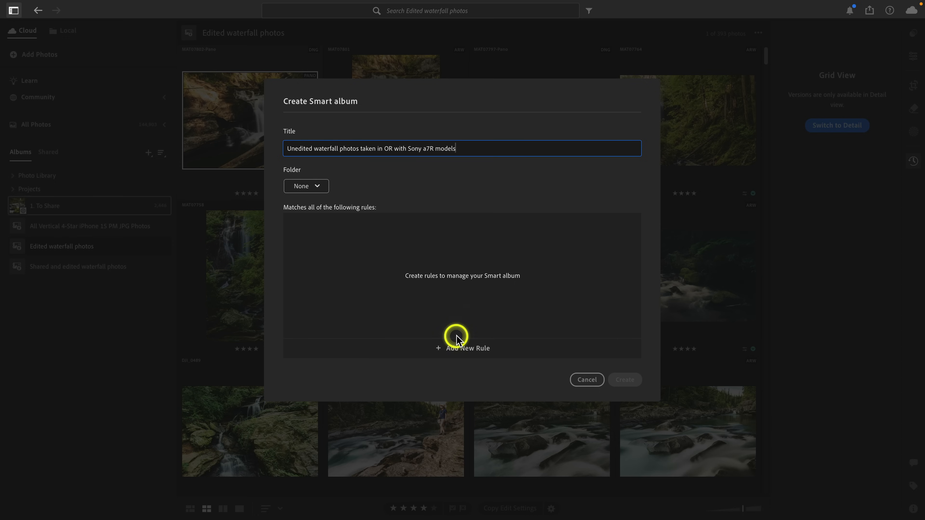
click(452, 349)
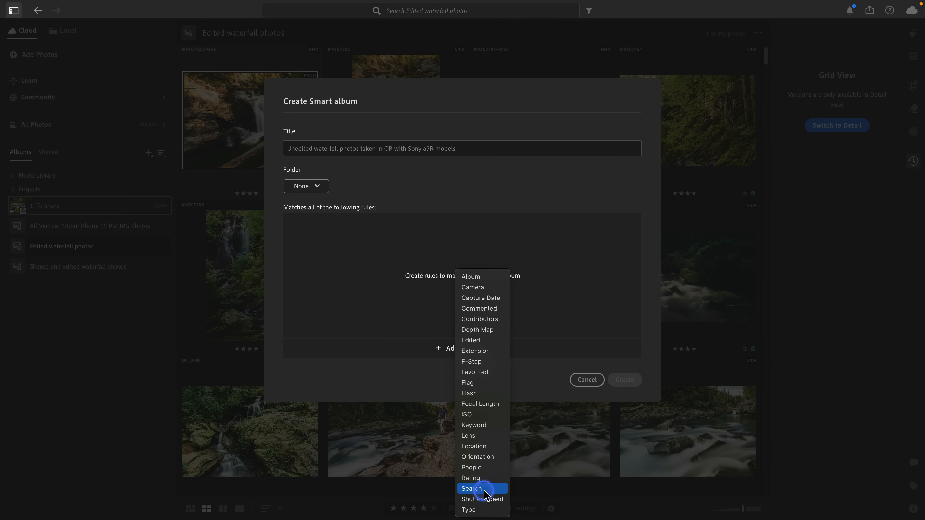
click(474, 488)
click(509, 230)
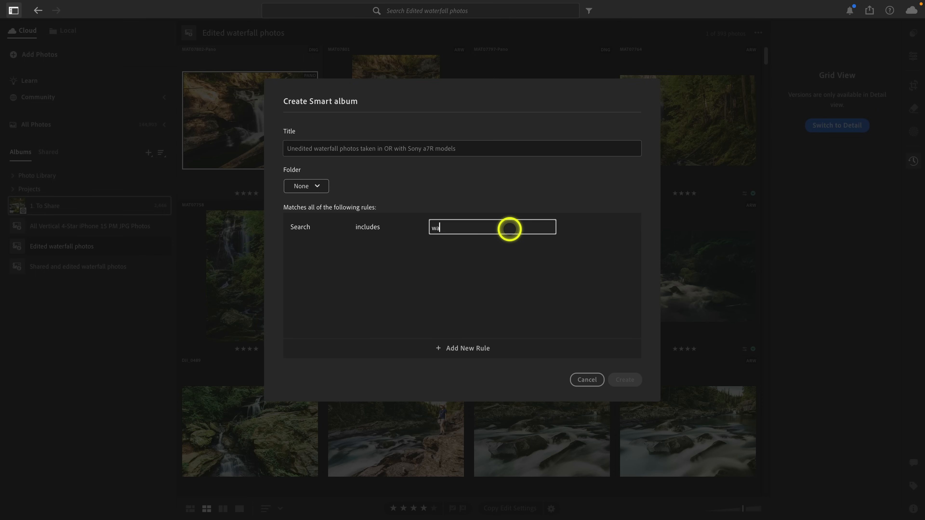
key(Return)
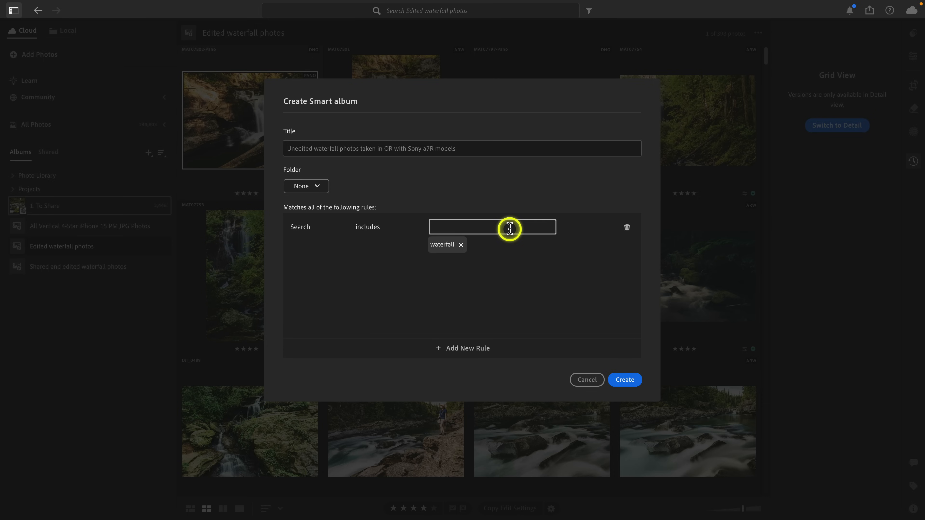
Step: Add an Edited rule to the new smart album and set it to "is not edited"
click(472, 349)
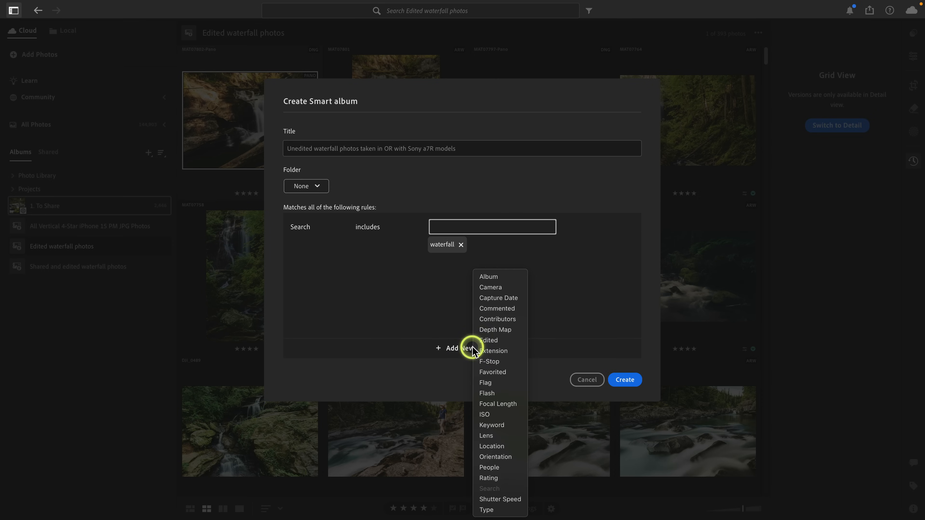
click(486, 339)
click(380, 276)
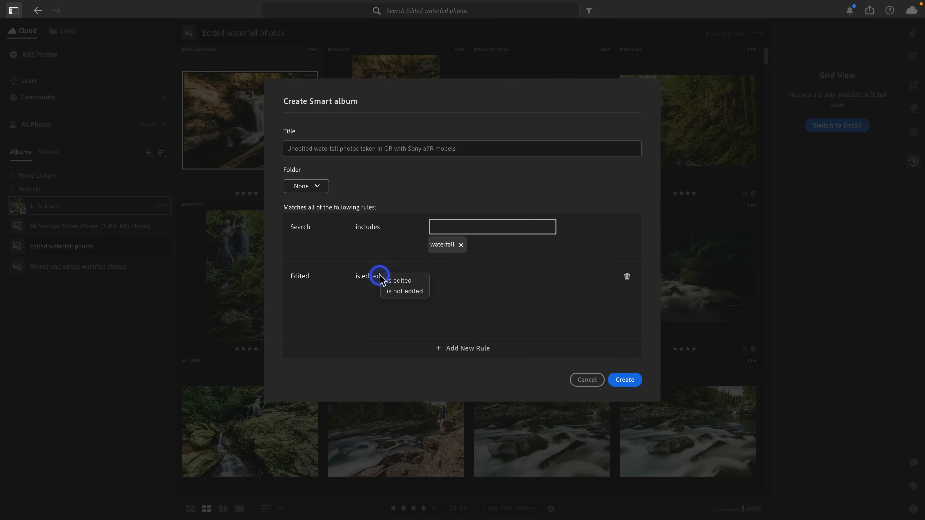
click(394, 289)
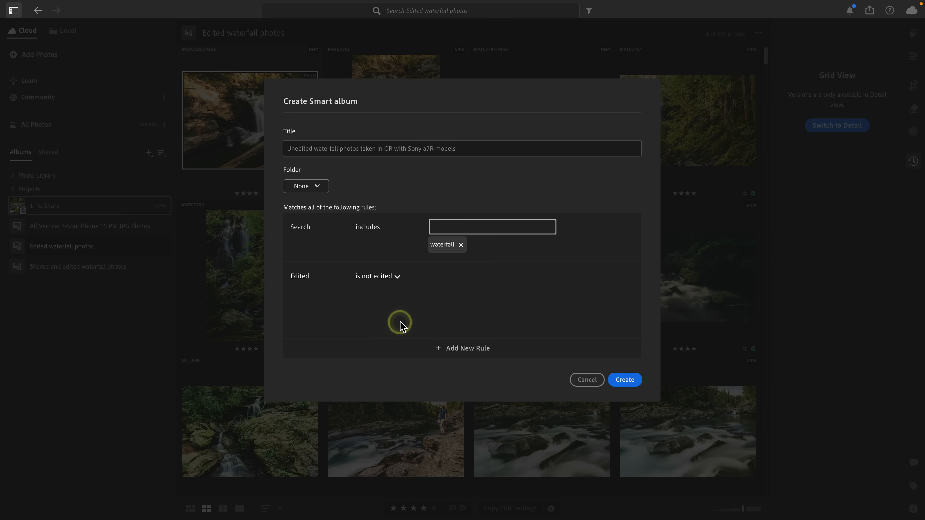
Step: Add a Camera rule to the new smart album that includes the Alpha α7R
click(458, 348)
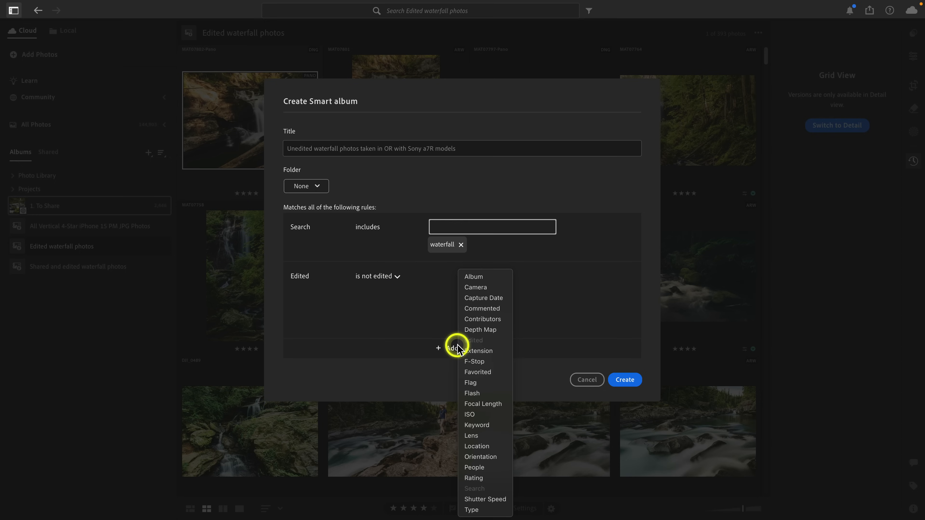
click(474, 287)
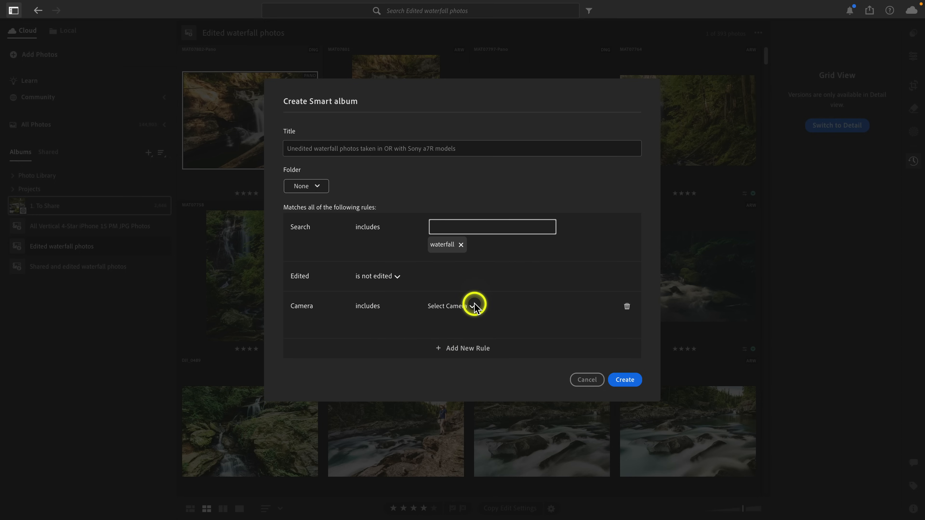
click(467, 312)
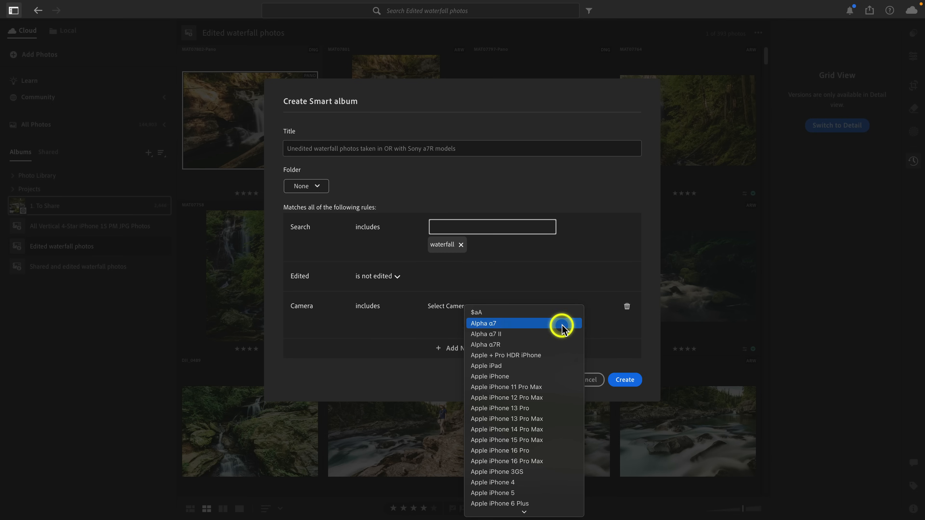
scroll(544, 368, down, 15)
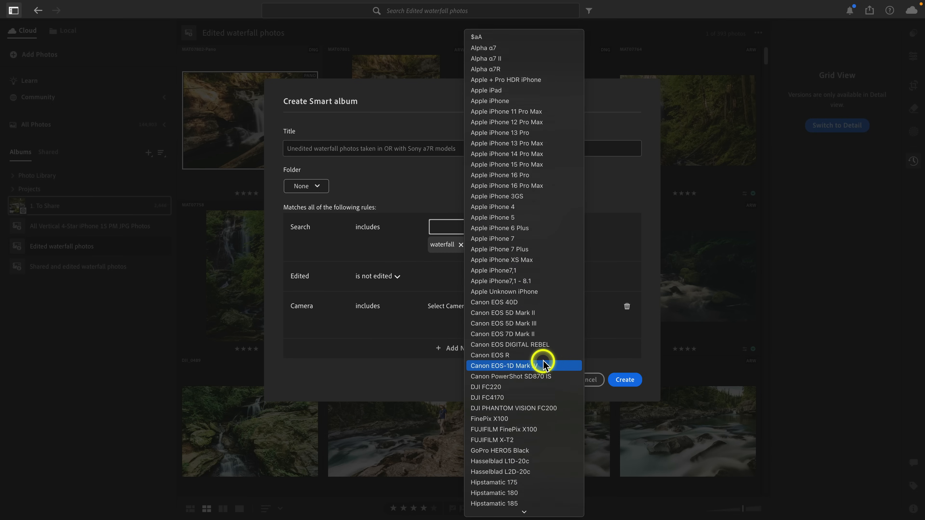
scroll(543, 364, down, 3)
scroll(543, 364, up, 15)
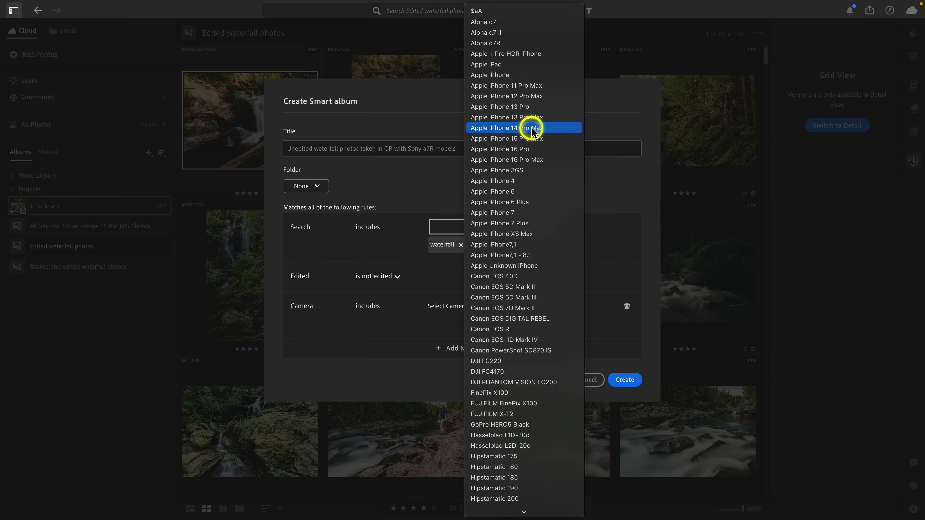
click(530, 44)
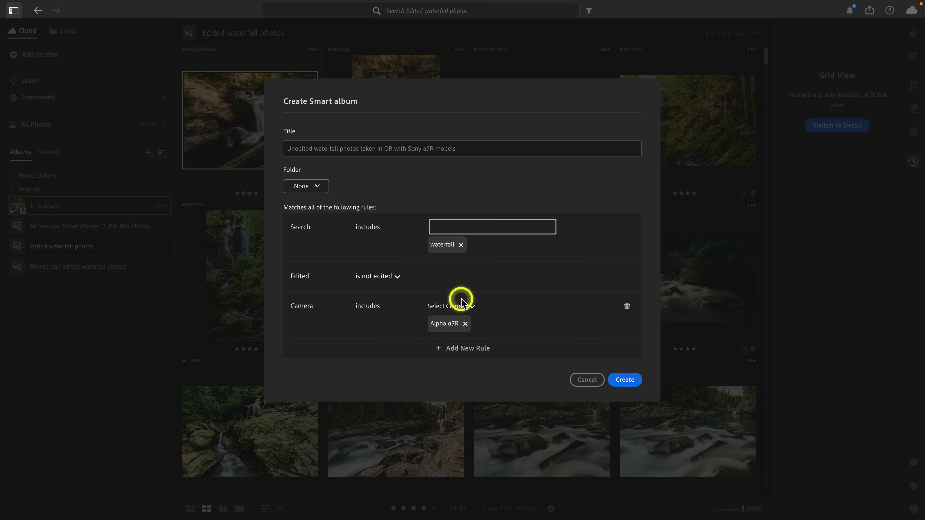
Step: Include the SONY Alpha α7R as a second model in the Camera rule
click(462, 307)
scroll(527, 348, down, 15)
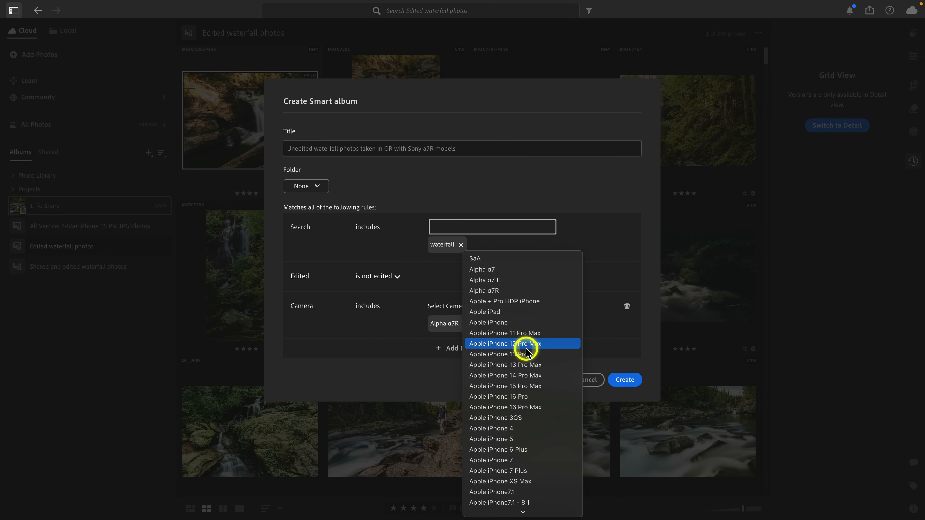
scroll(526, 349, down, 10)
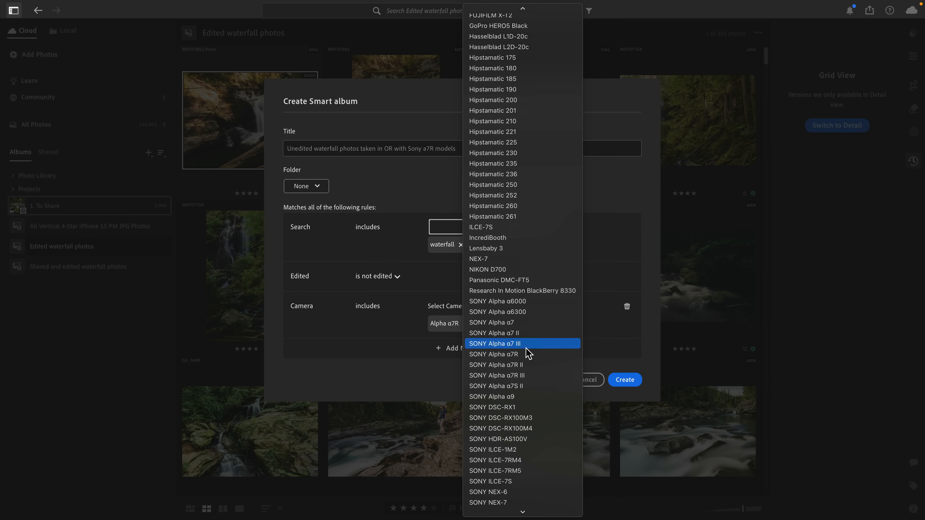
drag(526, 350, 537, 353)
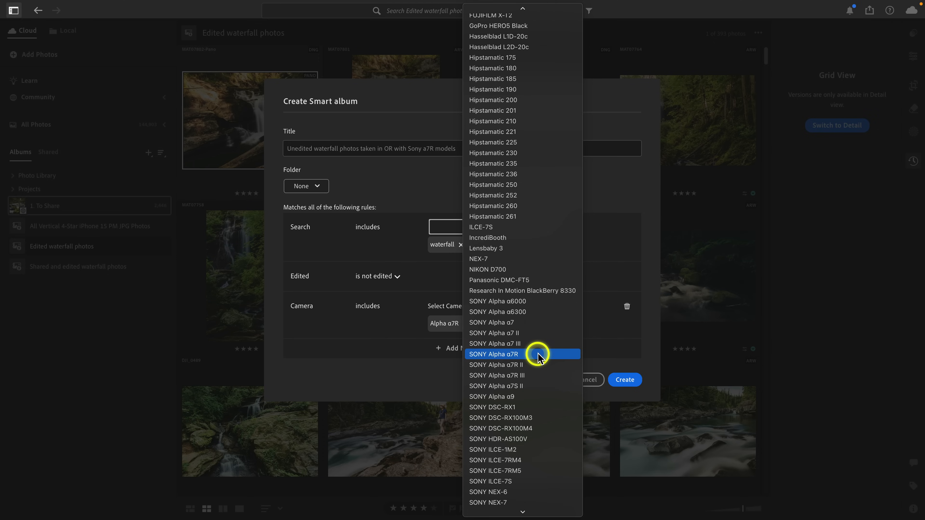
click(536, 354)
click(536, 354)
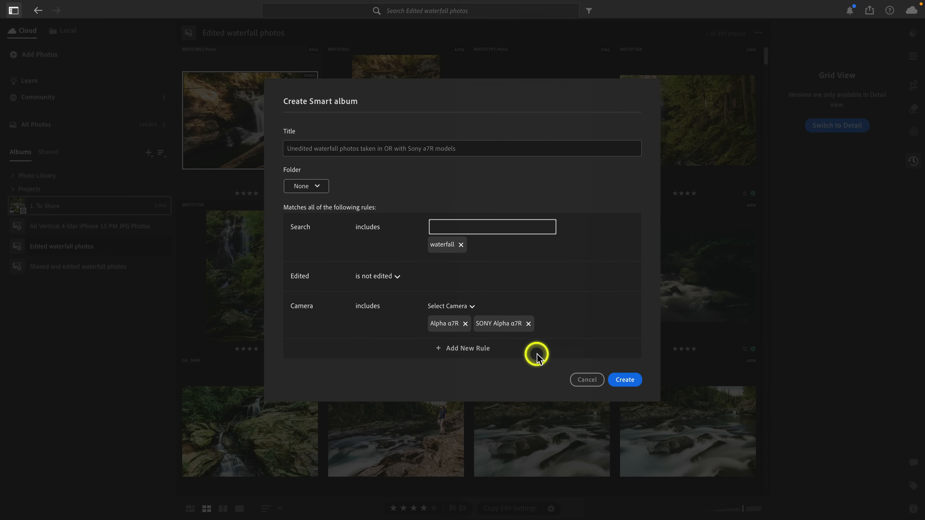
Step: Include the SONY Alpha α7R II and SONY Alpha α7R III in the Camera rule
click(460, 306)
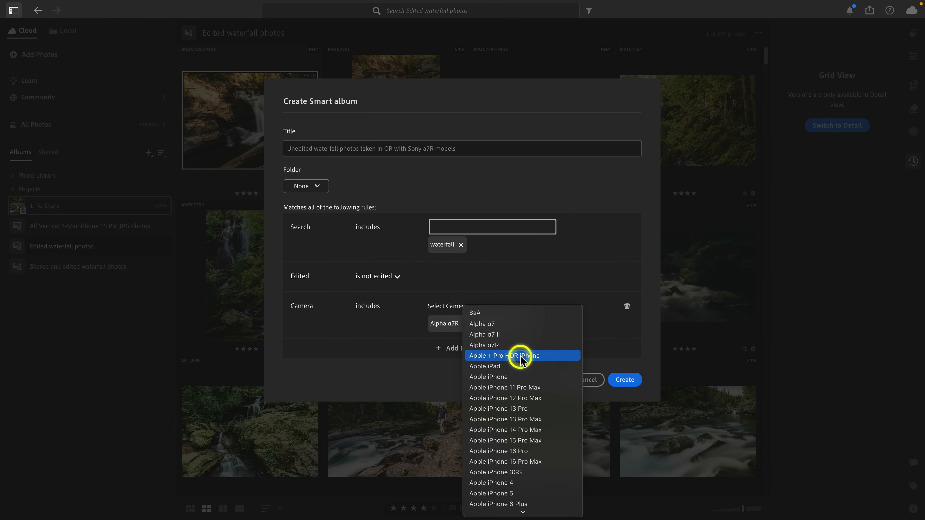
scroll(521, 361, down, 15)
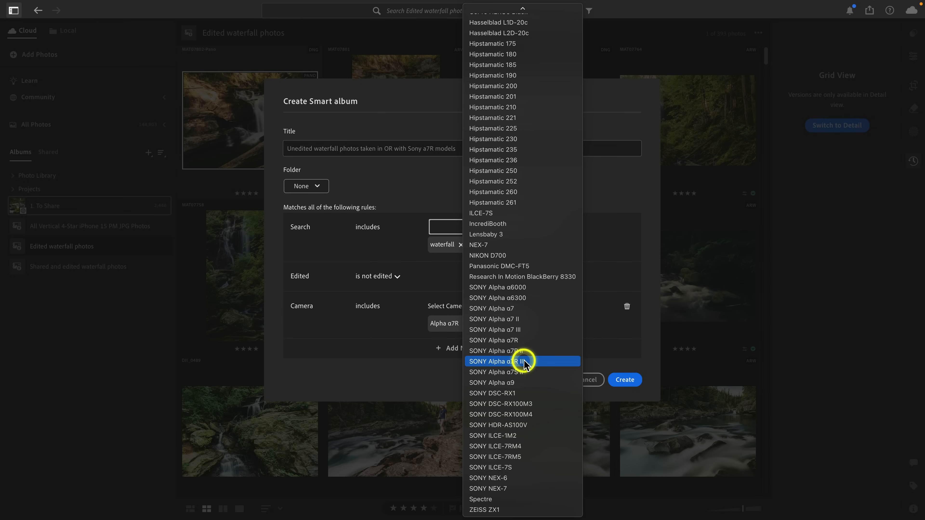
click(547, 351)
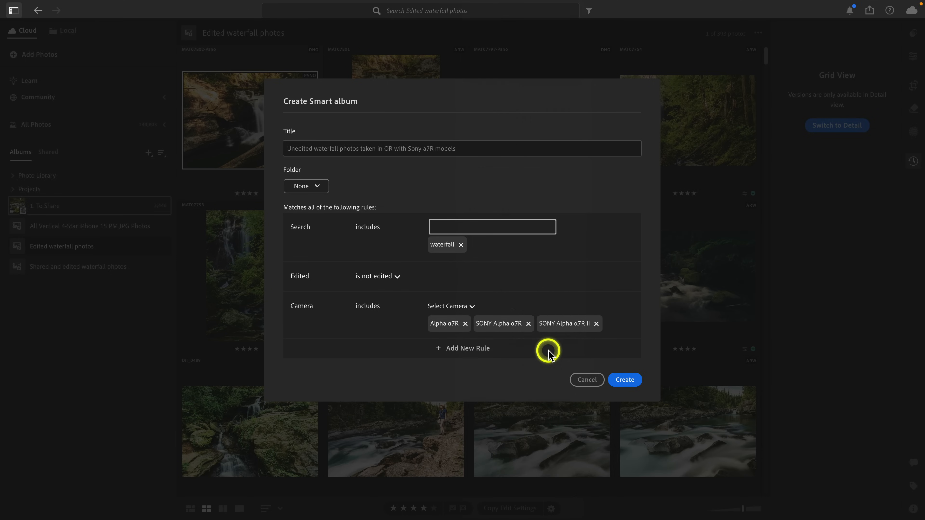
click(457, 307)
scroll(522, 382, down, 15)
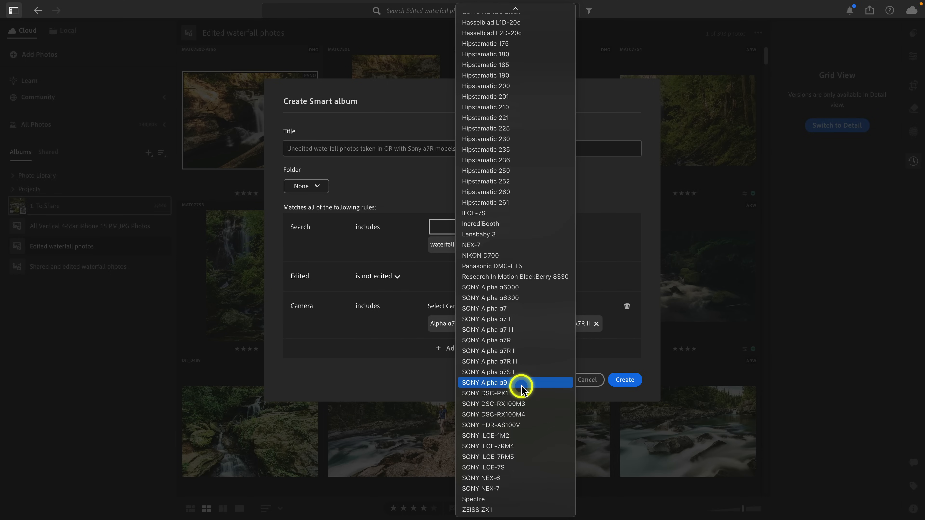
click(545, 362)
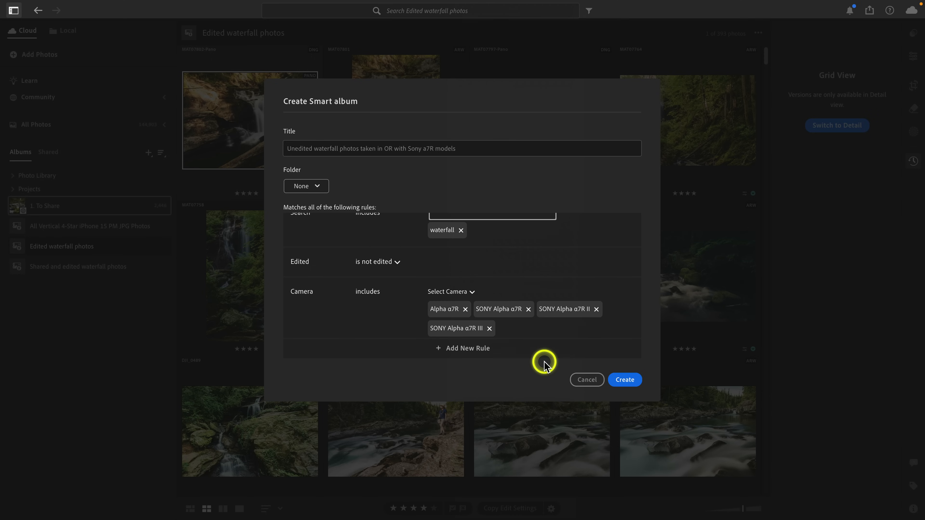
Step: Include the SONY ILCE-7RM4 and SONY ILCE-7RM5 in the Camera rule, and create the smart album
click(464, 294)
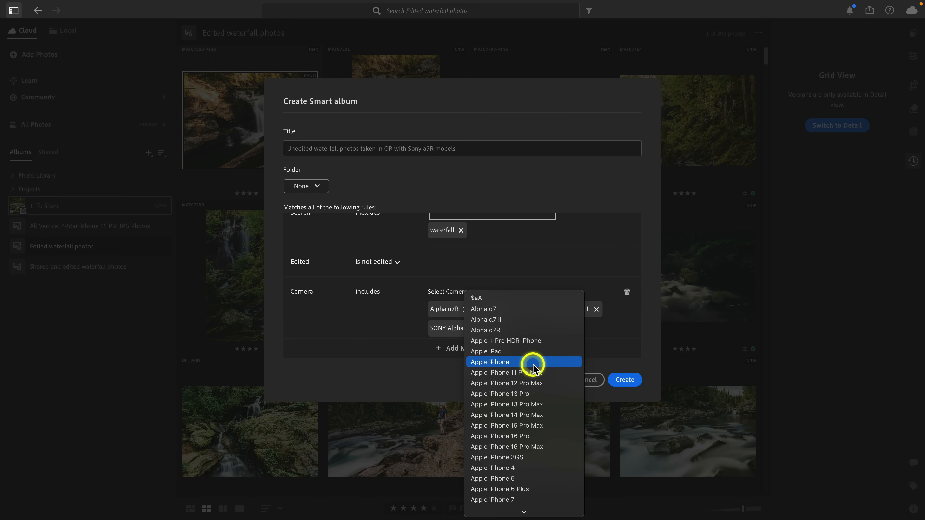
scroll(533, 362, down, 15)
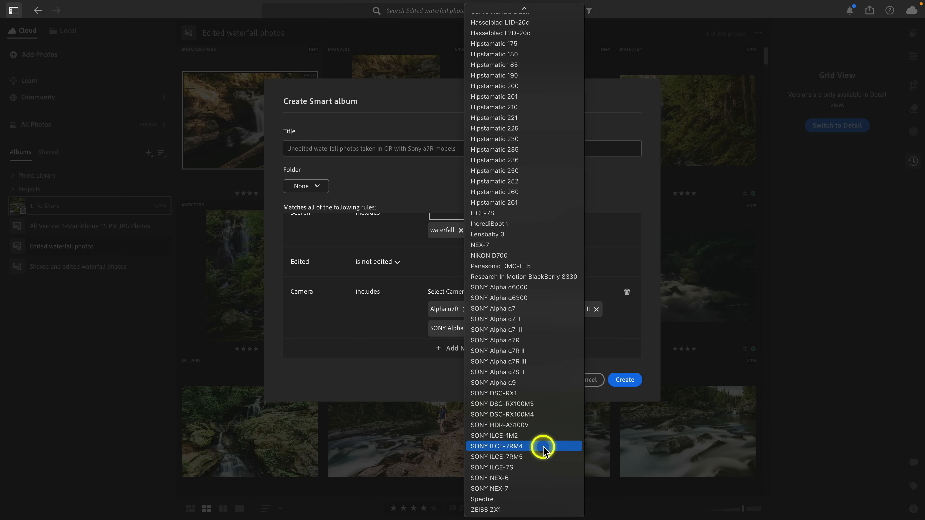
click(543, 449)
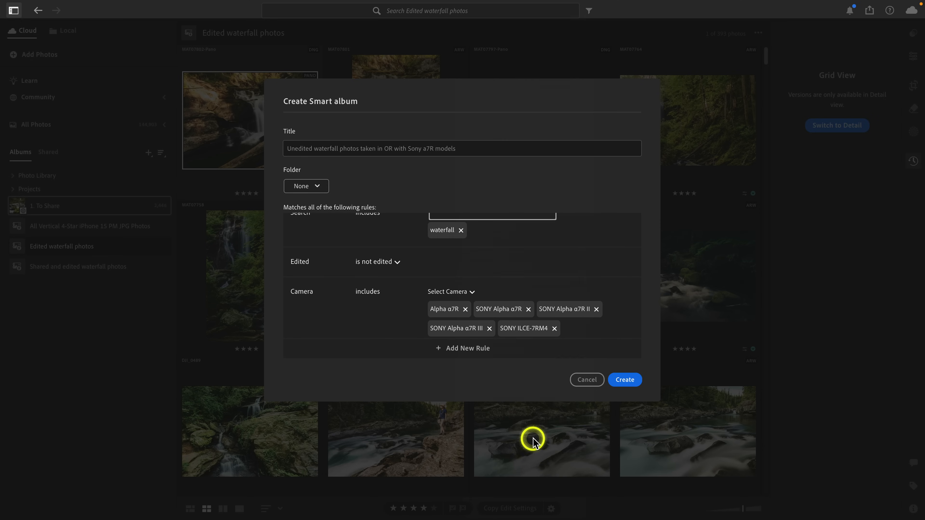
click(466, 292)
scroll(531, 359, down, 10)
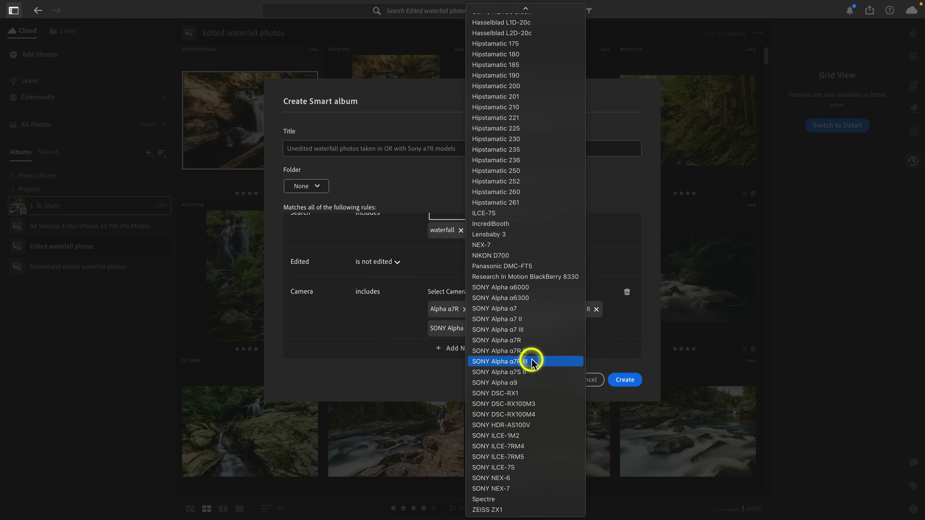
click(549, 458)
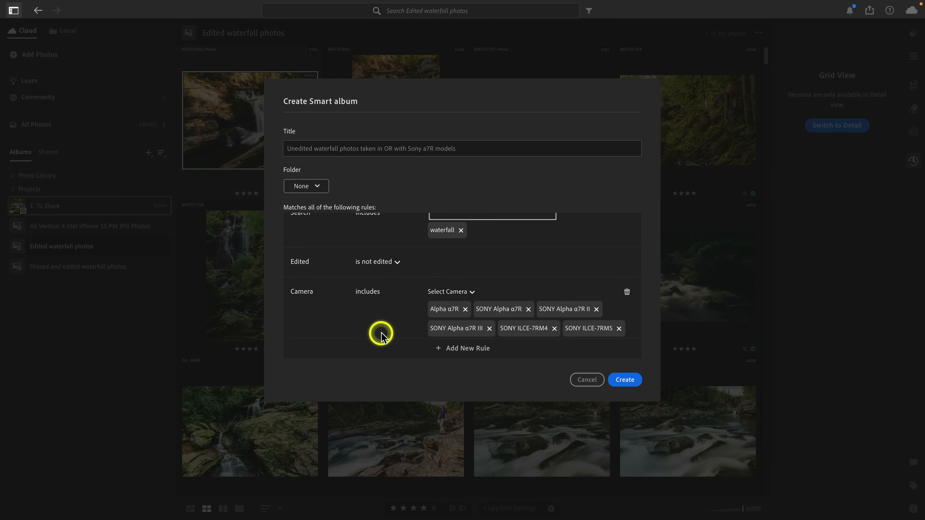
click(622, 380)
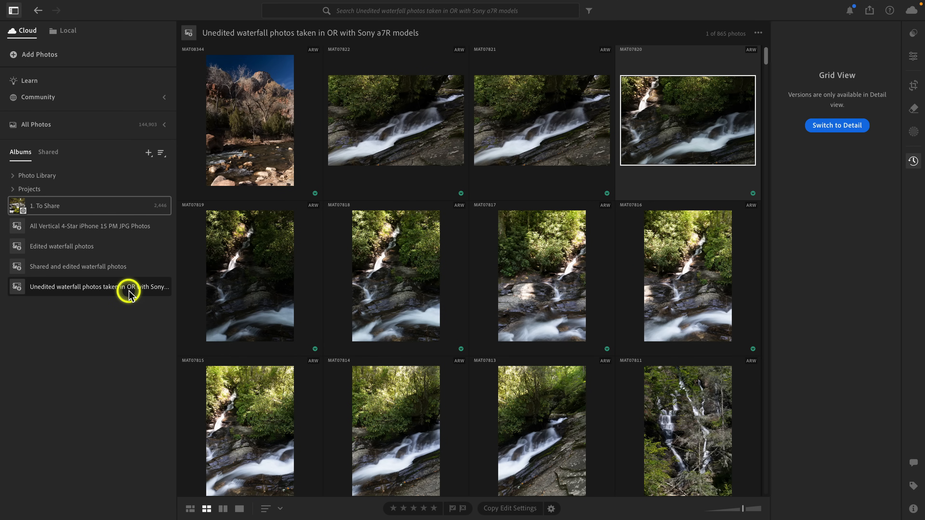
Step: Edit the smart album of unedited Sony a7R waterfall photos, adding a Location rule that includes Oregon
right_click(108, 294)
click(149, 305)
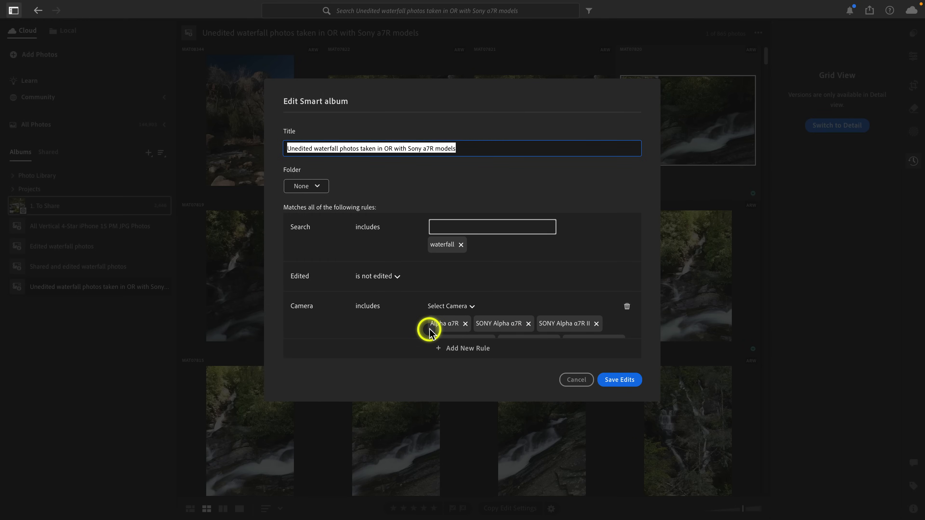
click(468, 350)
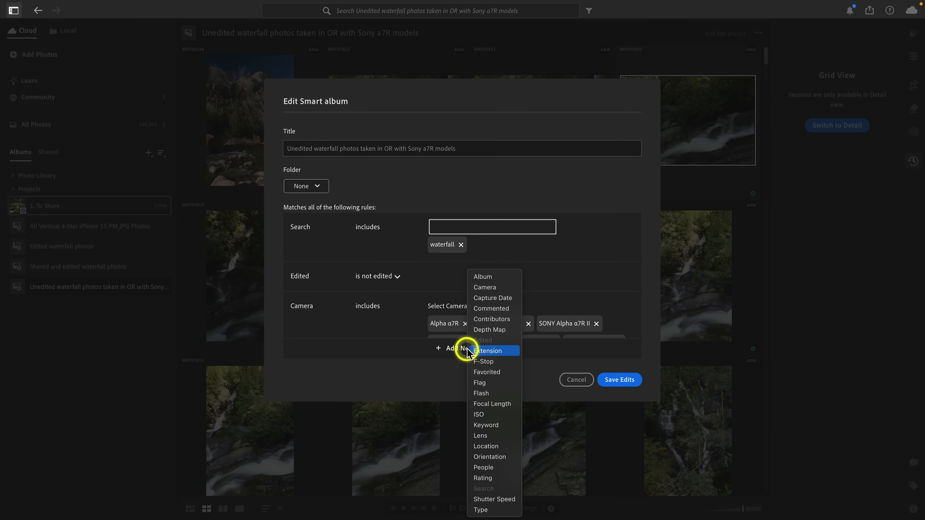
click(495, 445)
click(462, 324)
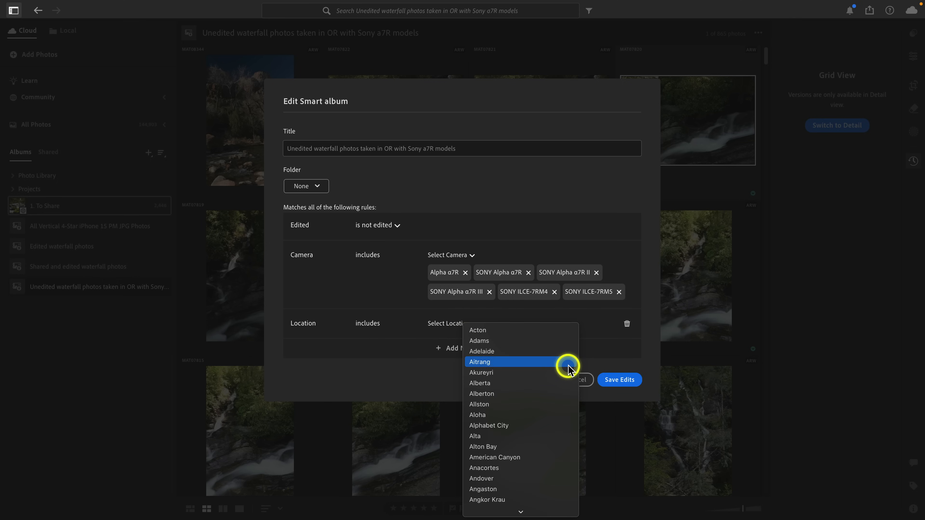
scroll(569, 369, down, 12)
scroll(569, 368, down, 12)
scroll(569, 368, down, 9)
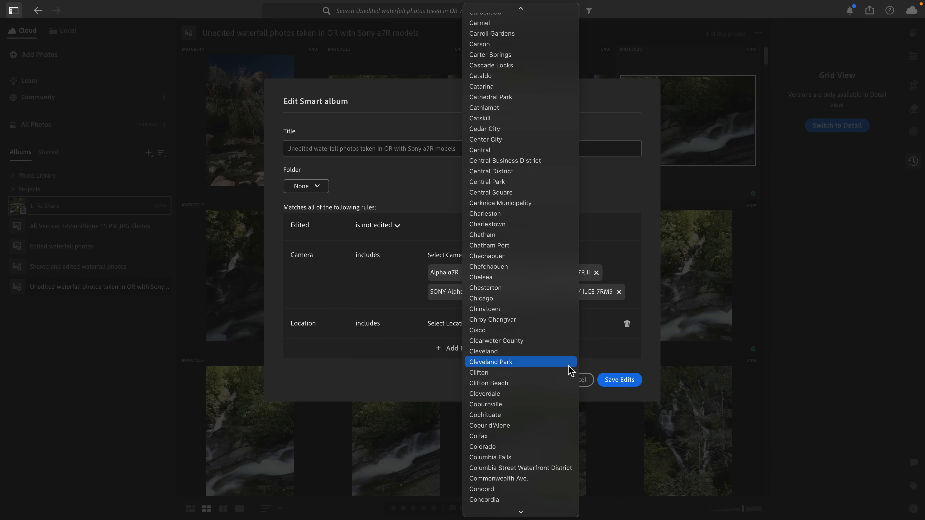
text(ore)
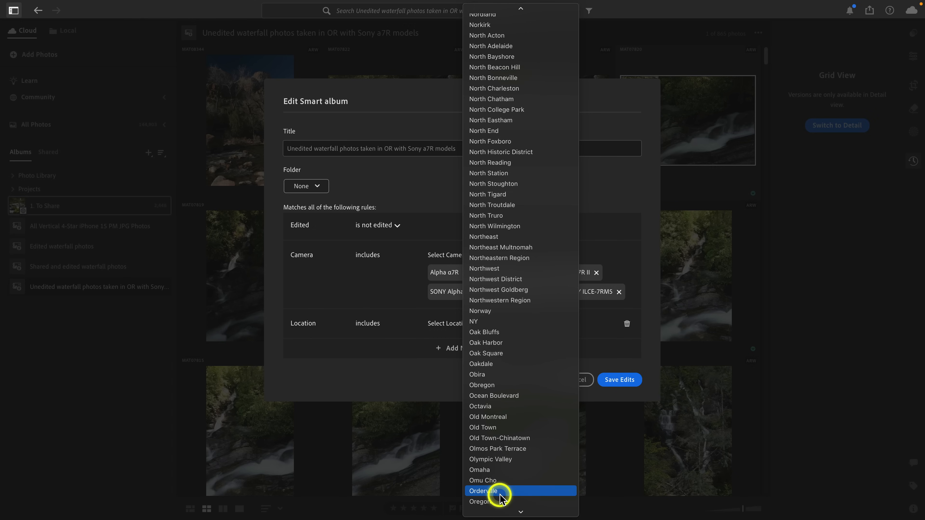
click(499, 502)
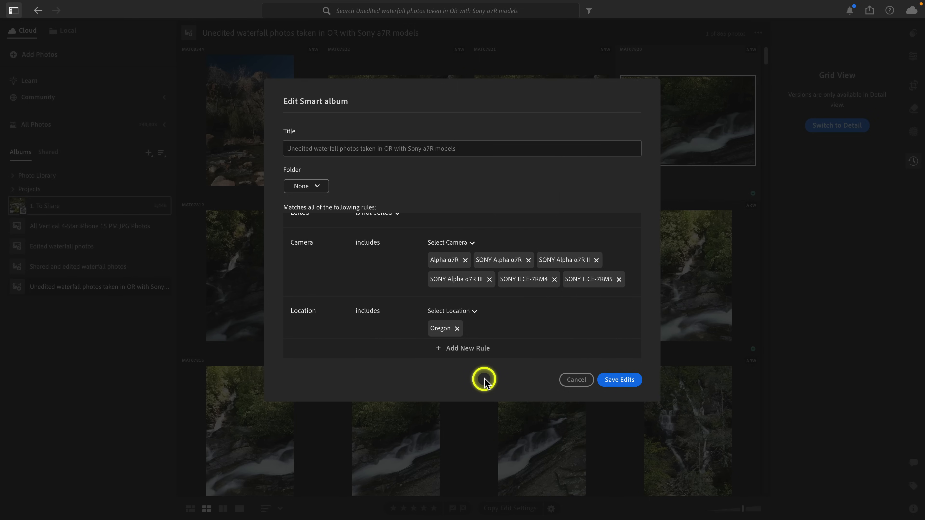
Step: Save the smart album's edited rules and display the selected photo's information
click(620, 380)
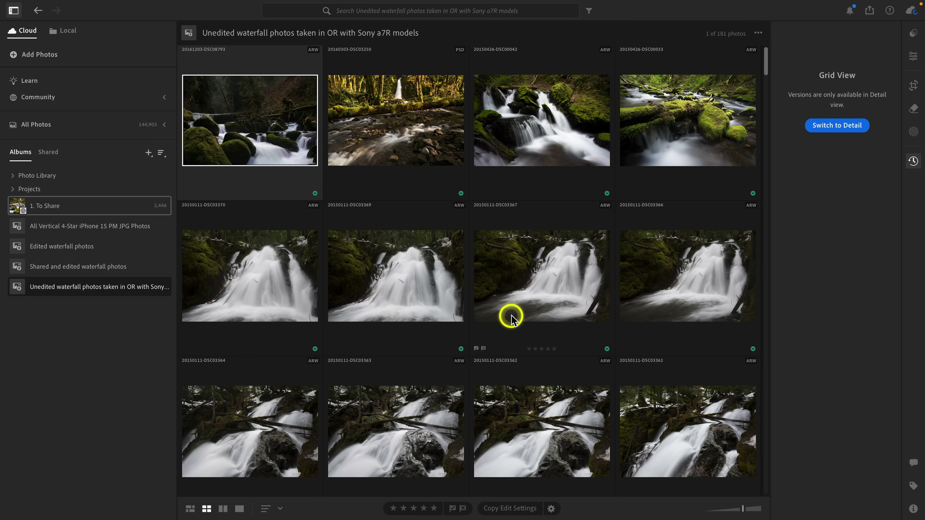
click(912, 510)
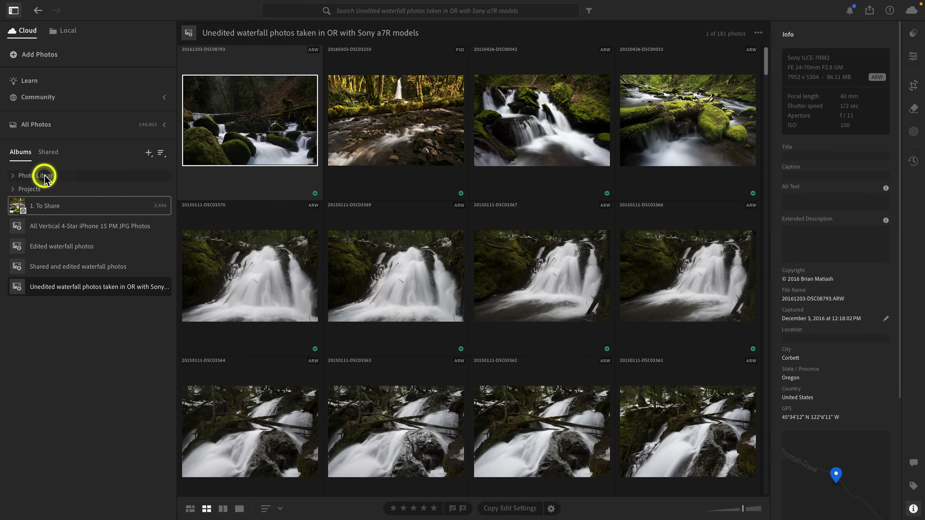
Step: Open the 0523-GortonCreek album from May 2015 in the Photo Library and look through its photos
click(13, 175)
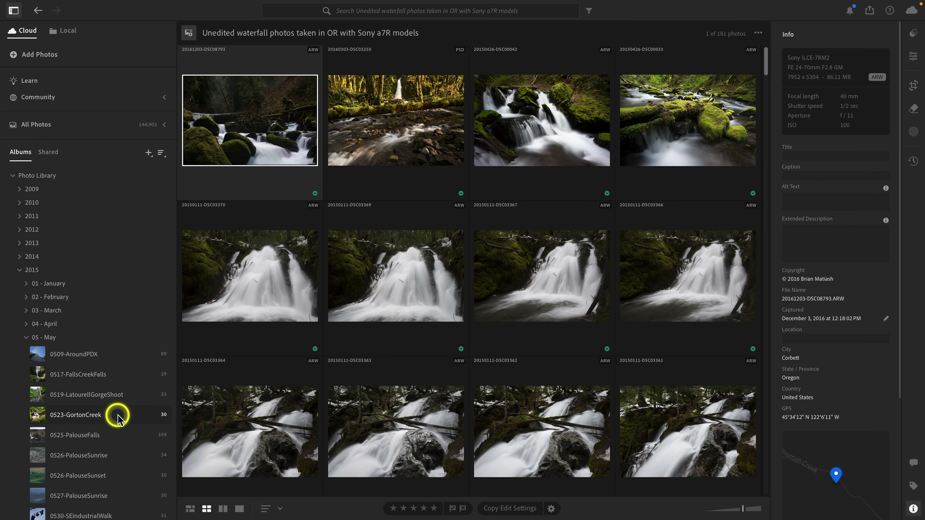
click(96, 417)
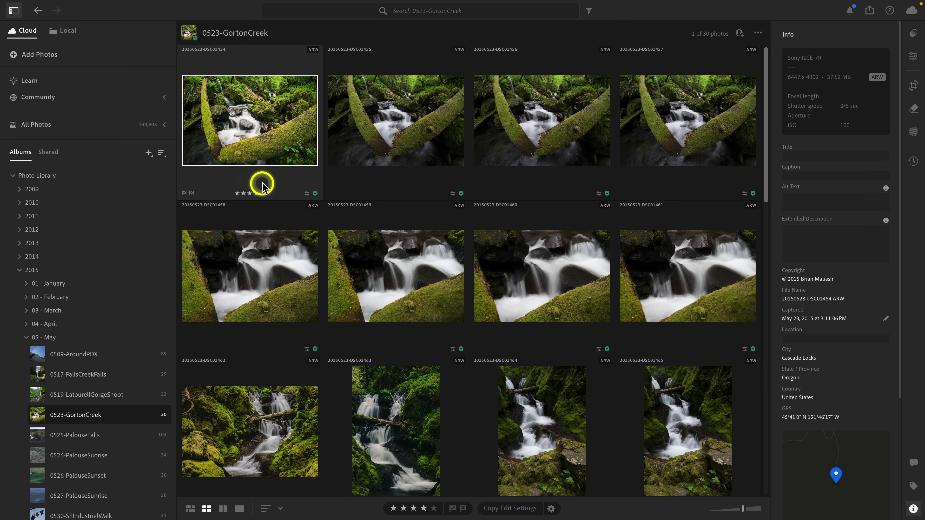
scroll(365, 151, down, 5)
scroll(366, 157, down, 5)
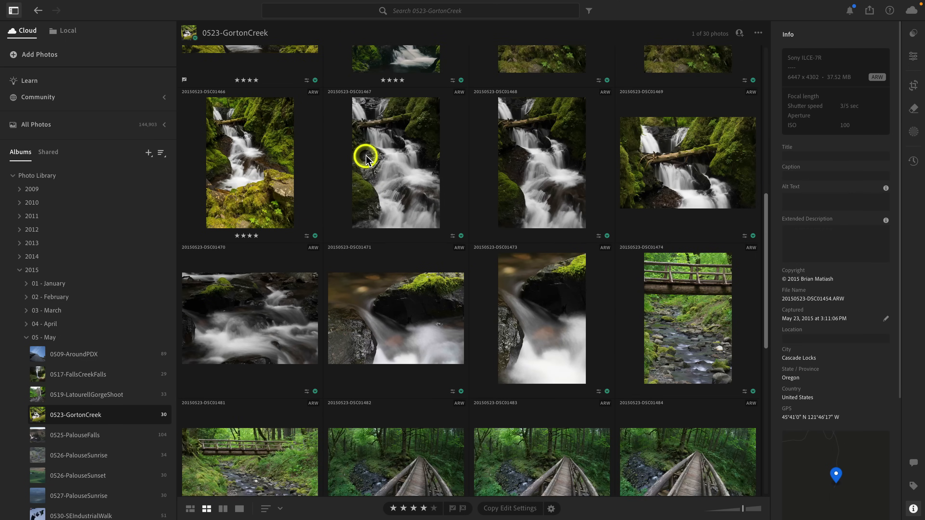
scroll(367, 161, down, 5)
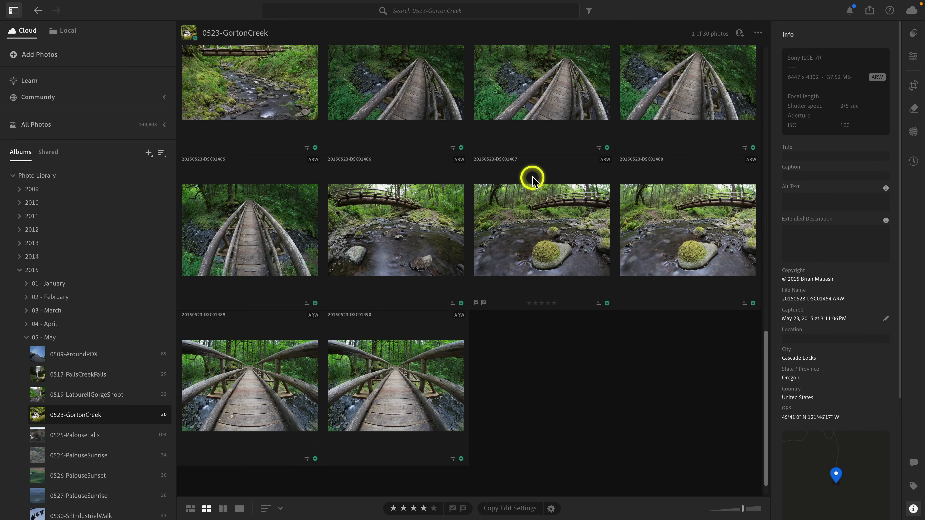
scroll(532, 149, up, 1)
click(553, 99)
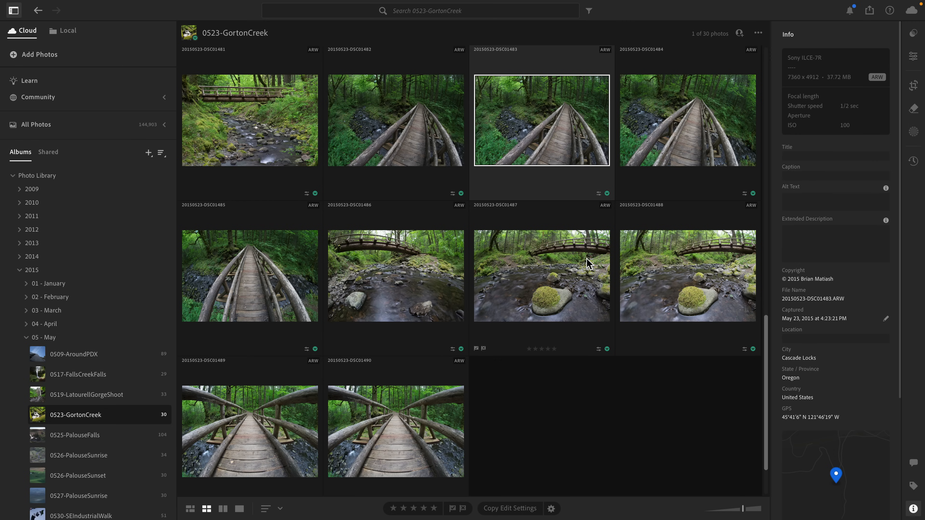
Step: Select every photo in the 0523-GortonCreek album except the four rated 4 stars
click(392, 448)
key(super+a)
scroll(392, 448, up, 8)
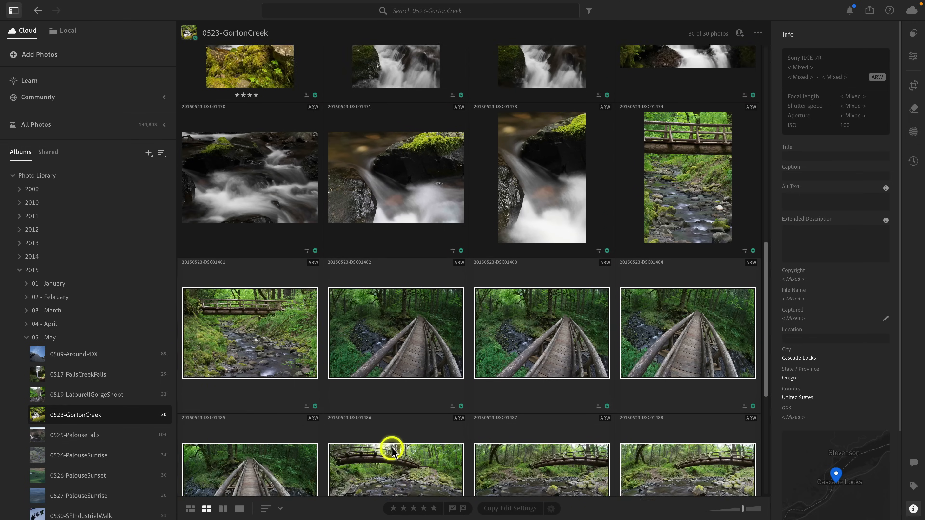
scroll(393, 452, up, 4)
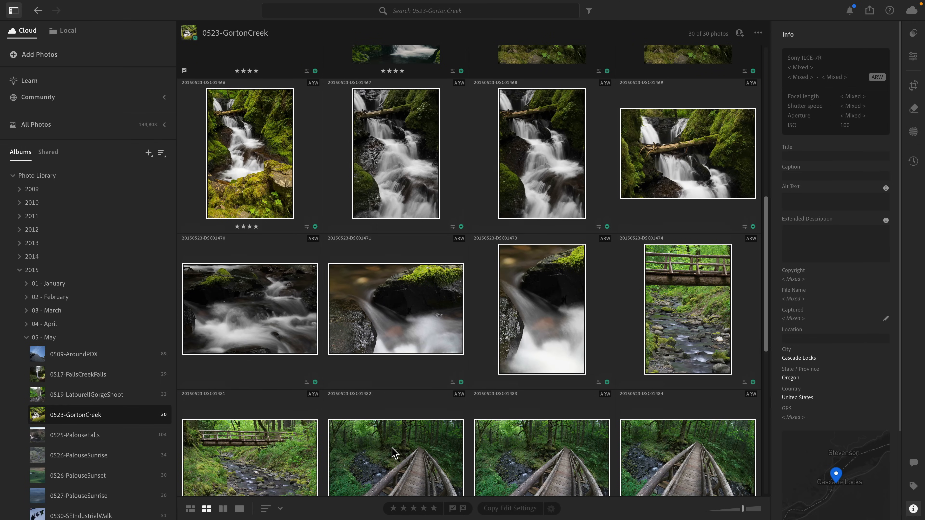
super+click(274, 311)
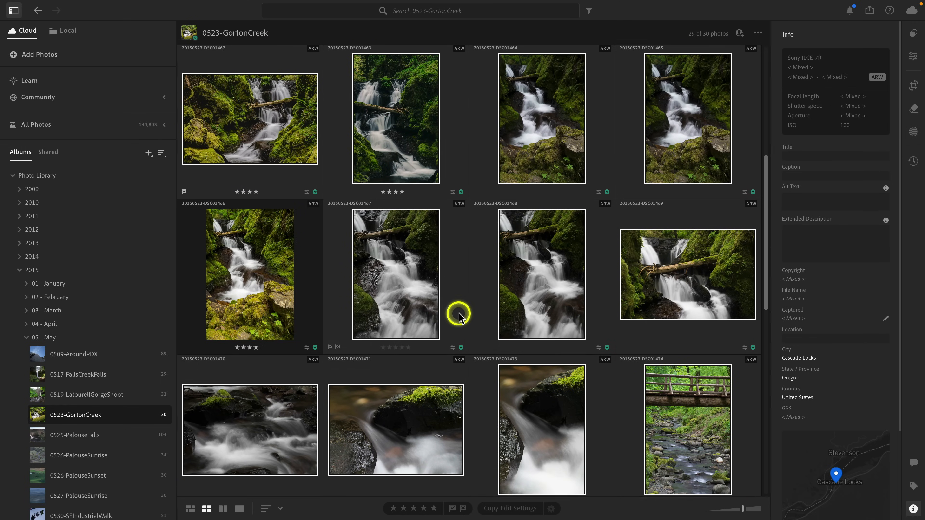
scroll(459, 314, up, 4)
super+click(400, 261)
super+click(291, 264)
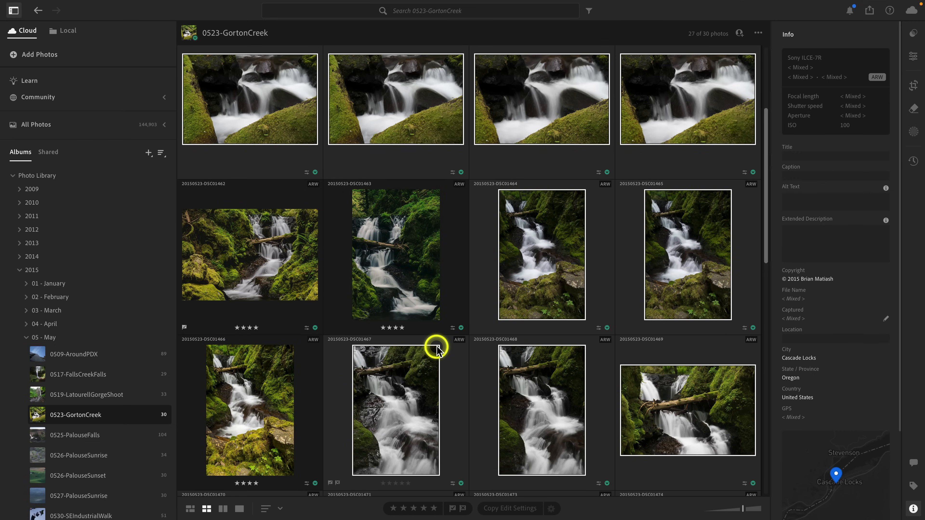
scroll(451, 404, up, 1)
scroll(451, 403, up, 5)
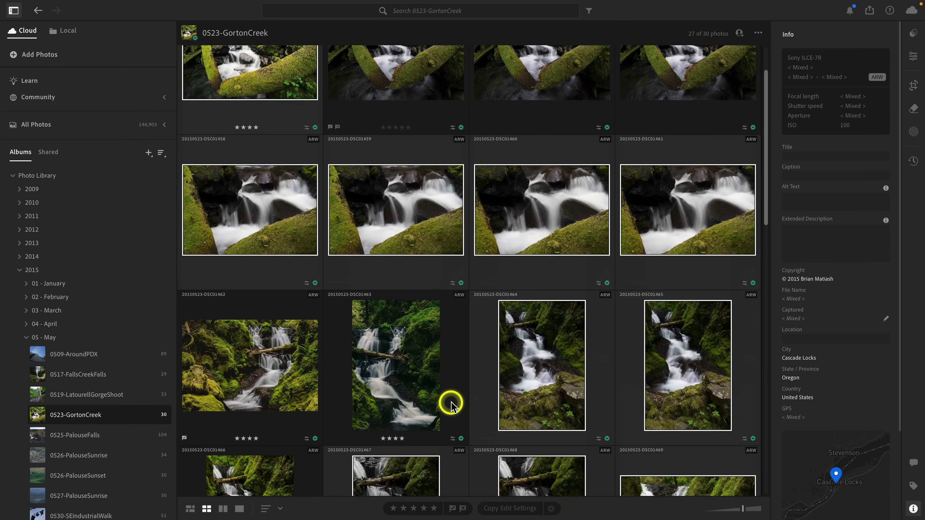
super+click(287, 152)
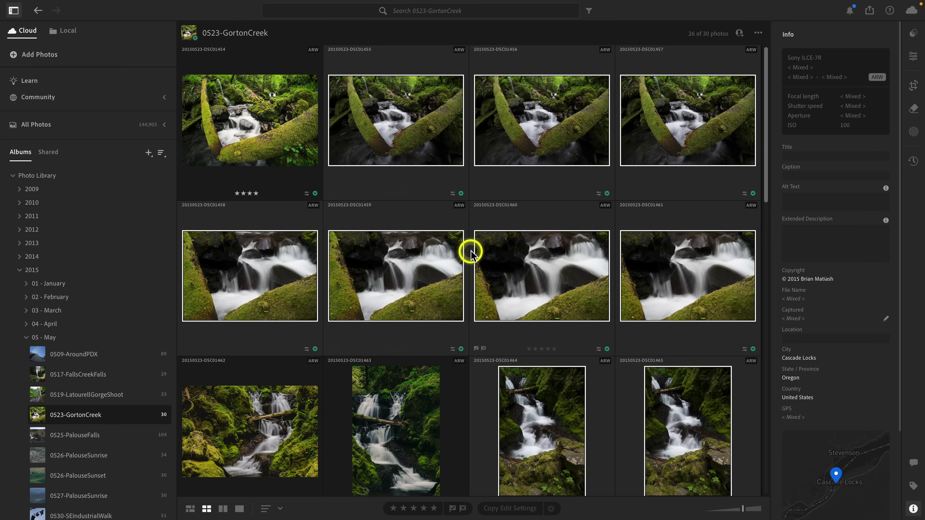
Step: Show the photo commands available for the selected unrated photos
mouse_move(204, 4)
click(138, 5)
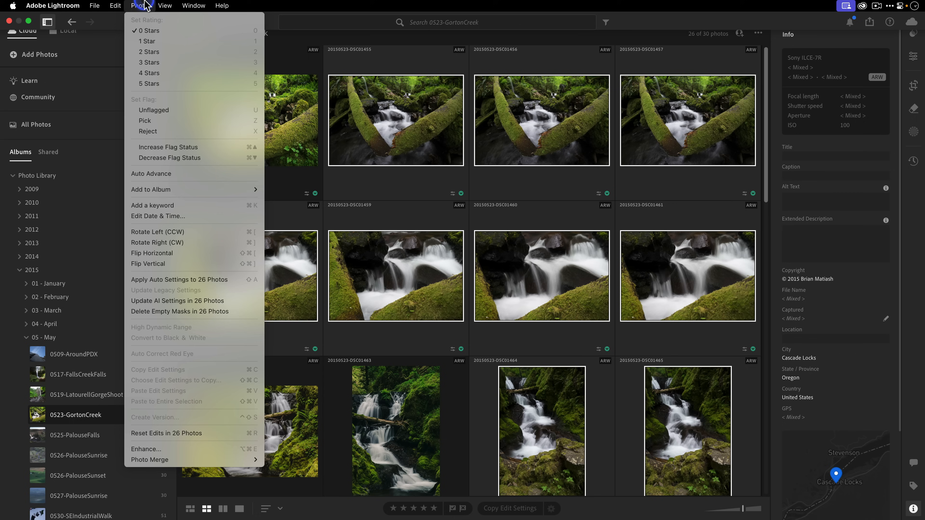